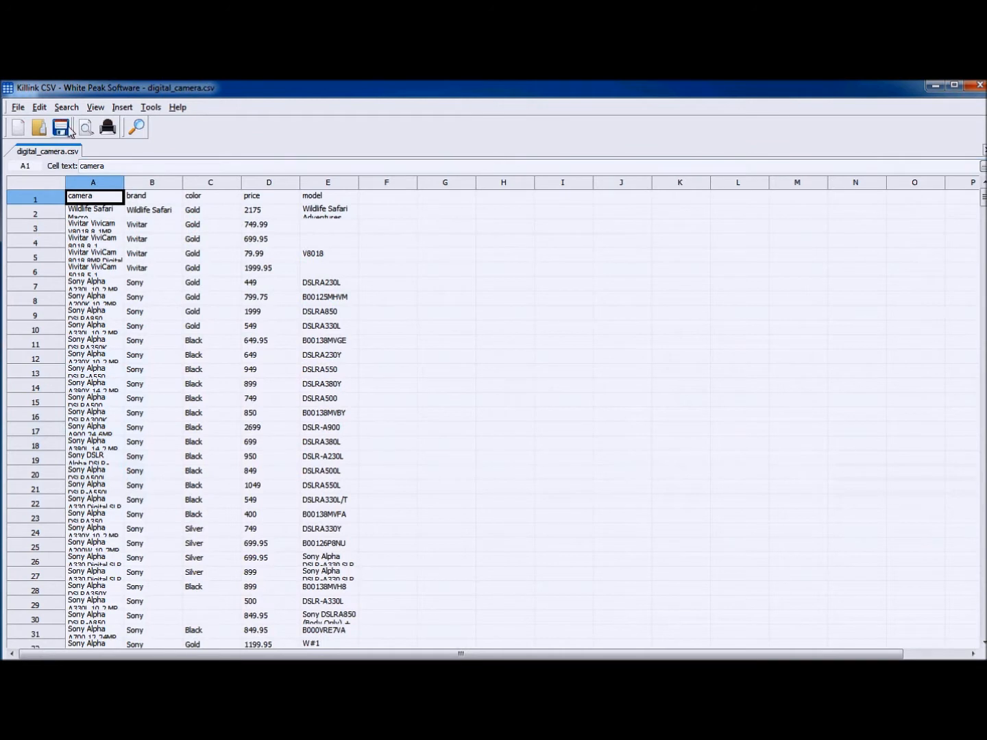
- Examine the camera, brand, color, price and model column headers of digital_camera.csv
left_click(164, 196)
left_click(210, 196)
left_click(252, 199)
left_click(335, 200)
left_click(99, 197)
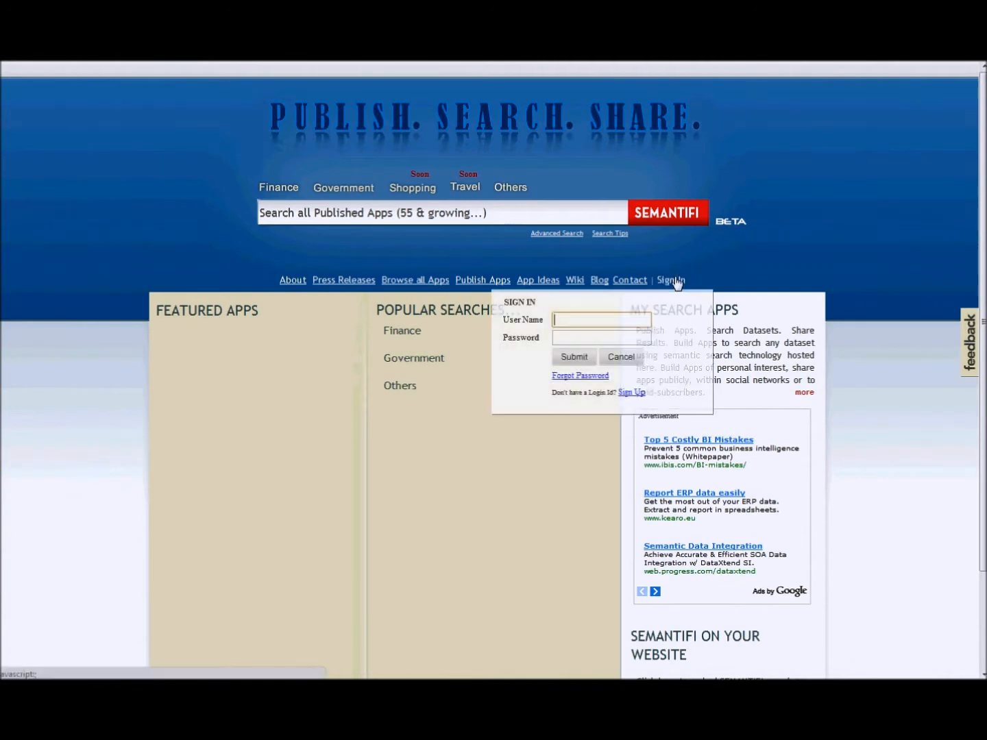
- Switch to the Semantifi website and sign in with the account's user name and password
type("user1")
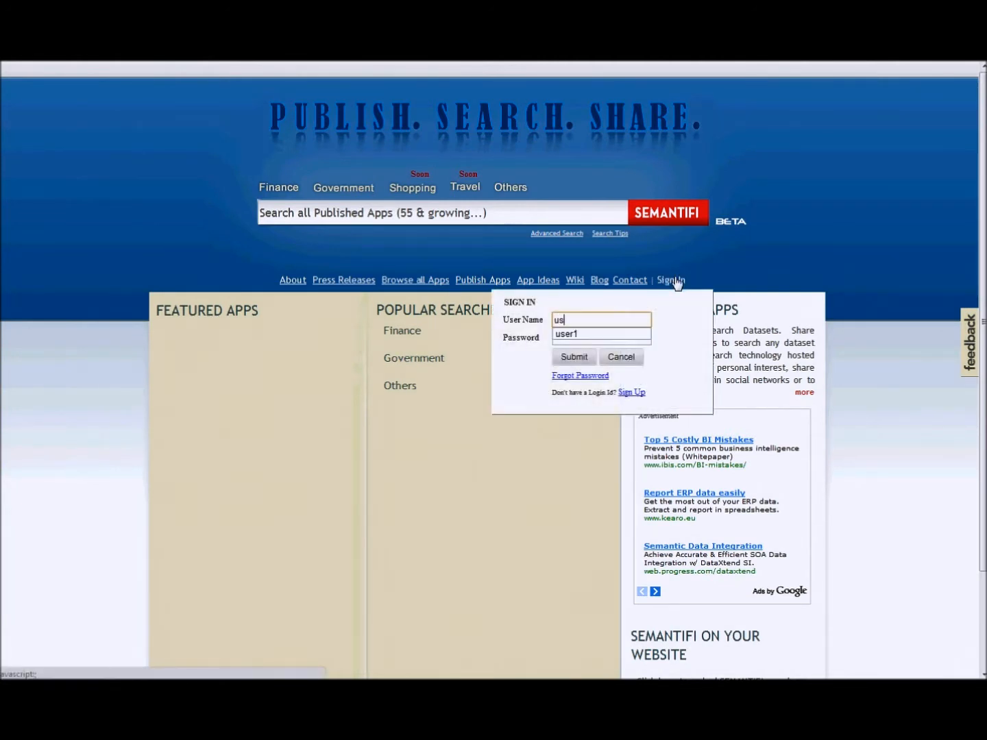
left_click(569, 335)
left_click(571, 339)
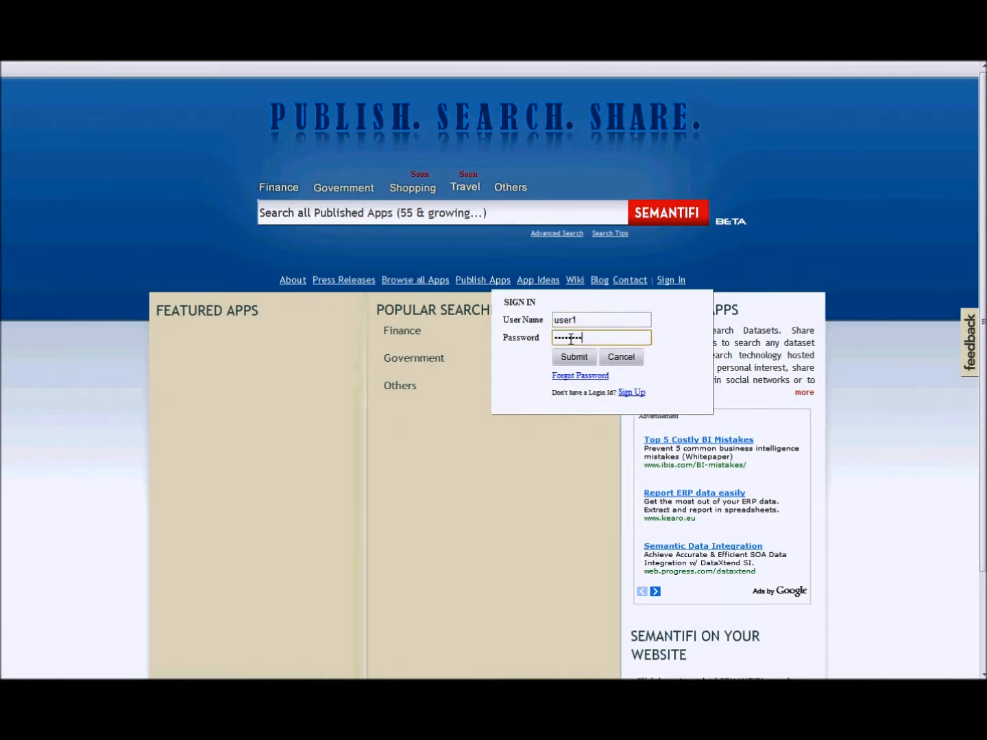
left_click(571, 357)
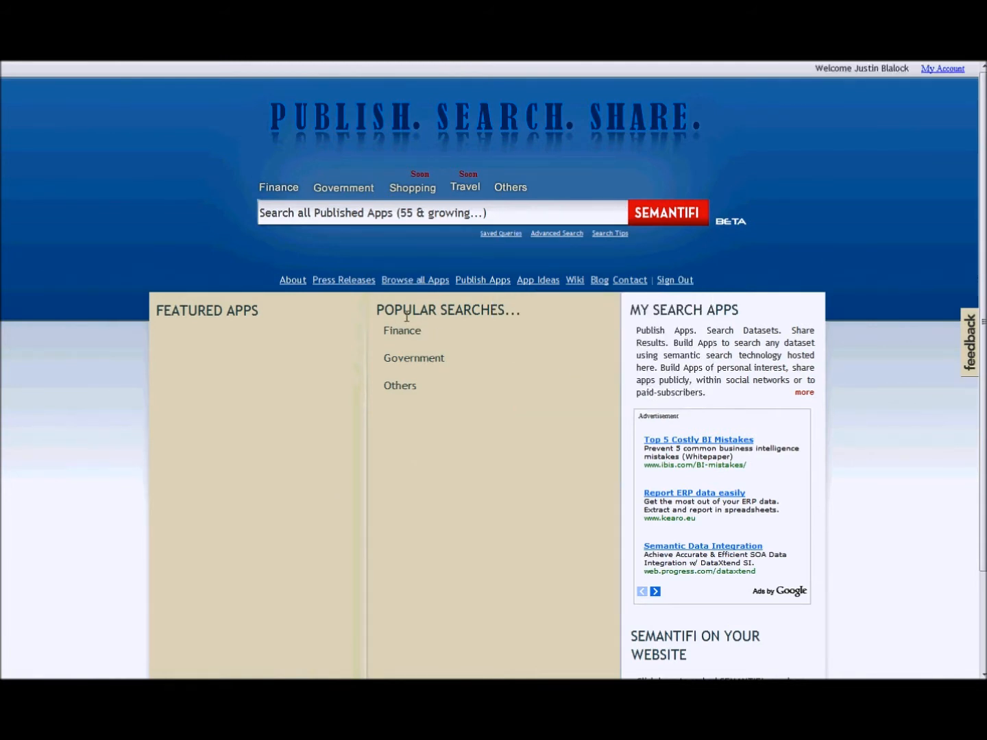
- Go to the app publishing area and start a new search app named Cameras
left_click(491, 287)
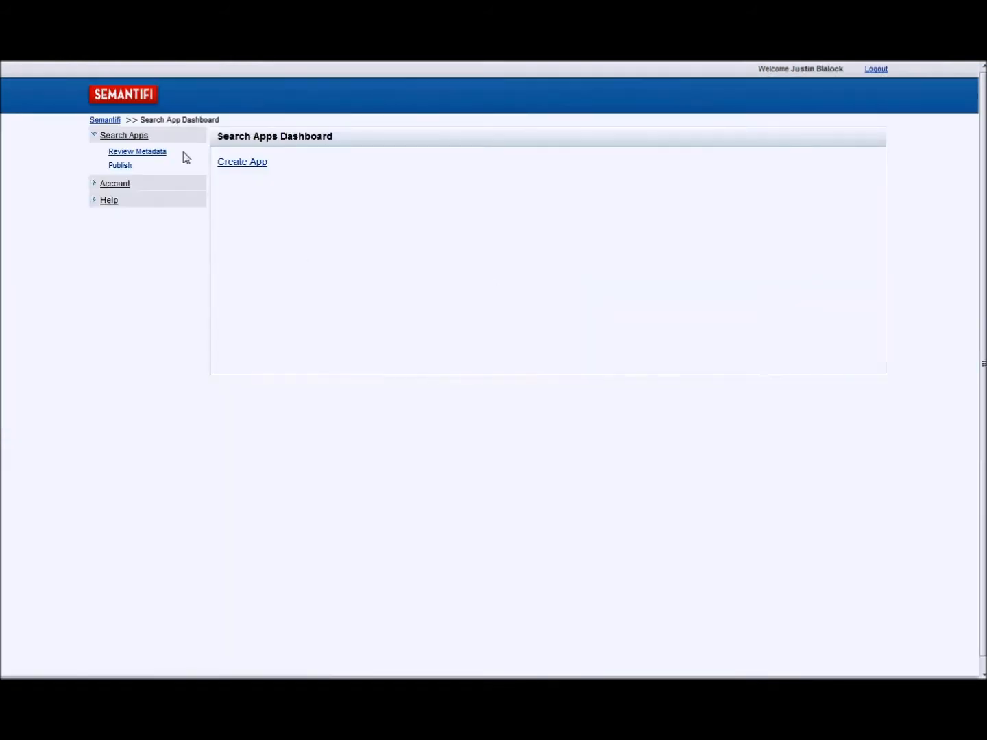
left_click(257, 163)
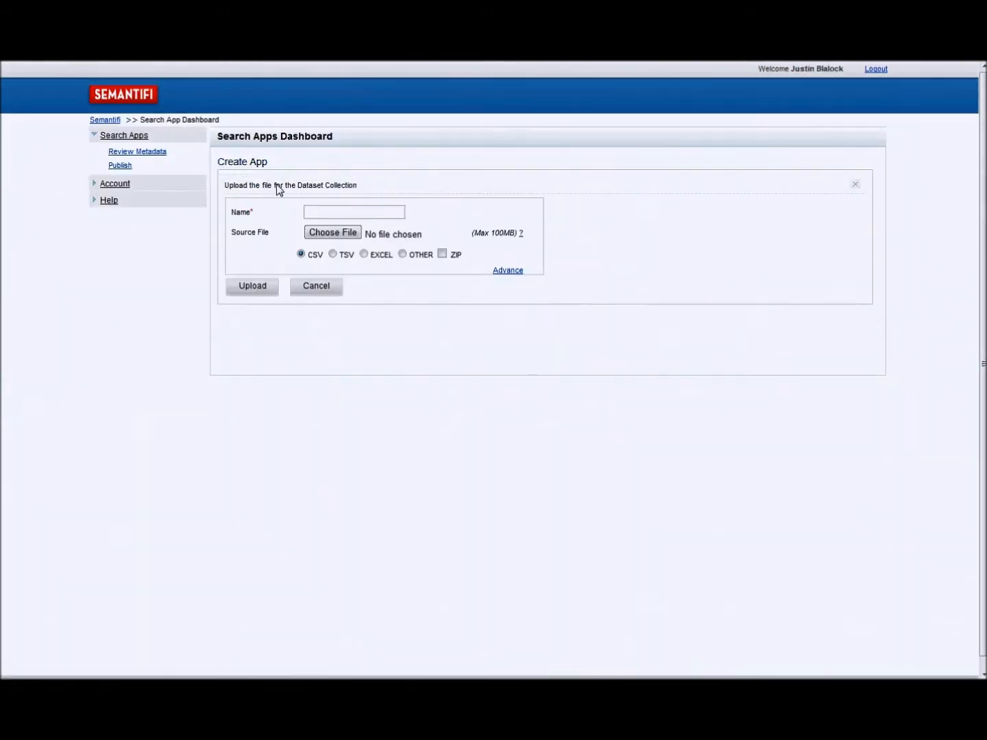
left_click(327, 213)
type("Came")
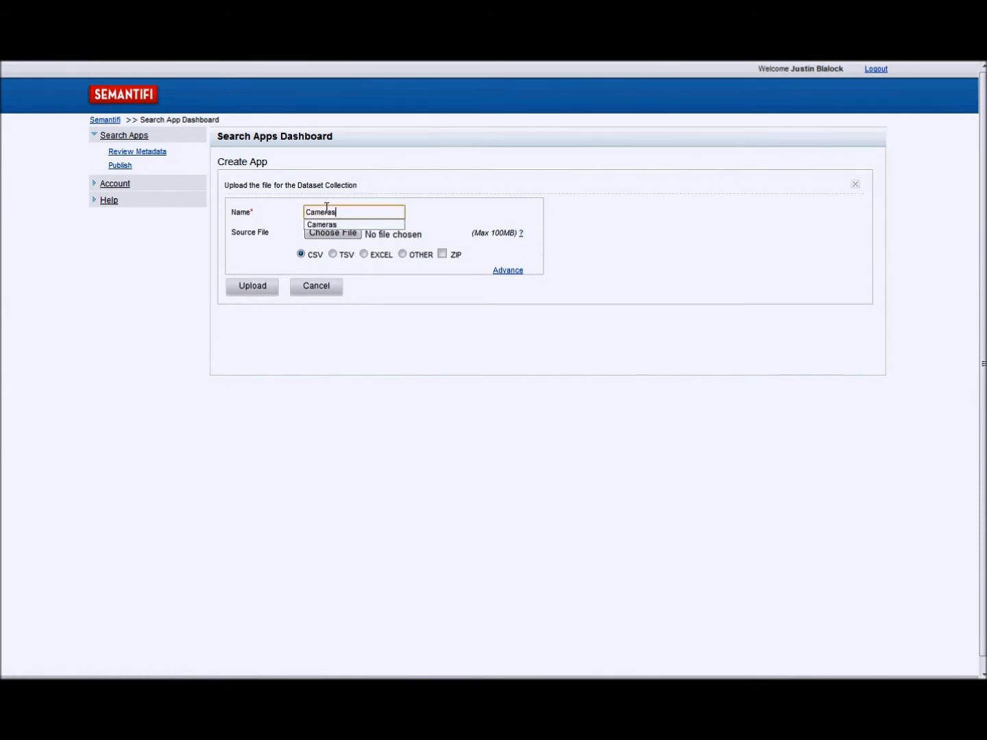
type("ras")
left_click(330, 226)
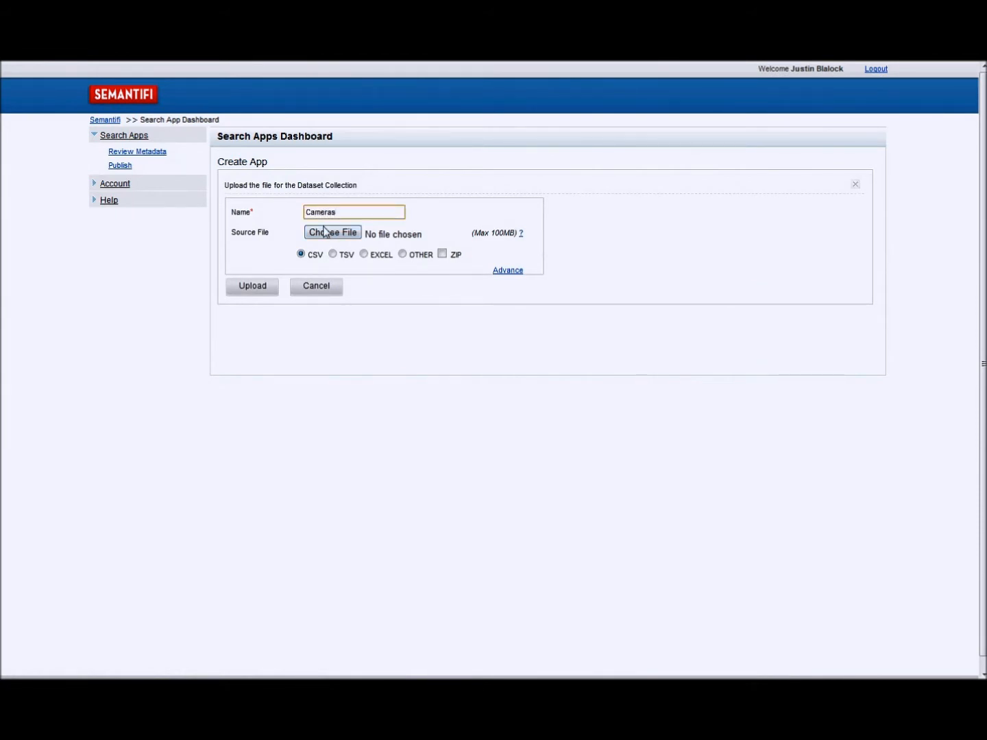
- Choose digital_camera.csv from the Desktop as the app's CSV source file and upload it
left_click(254, 288)
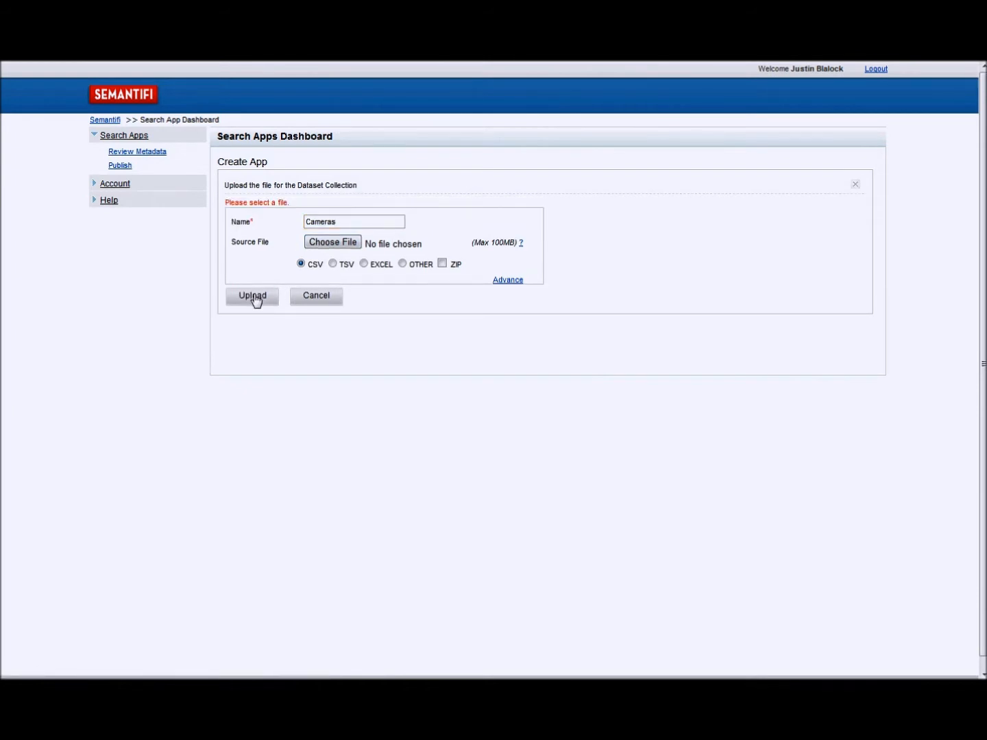
left_click(349, 248)
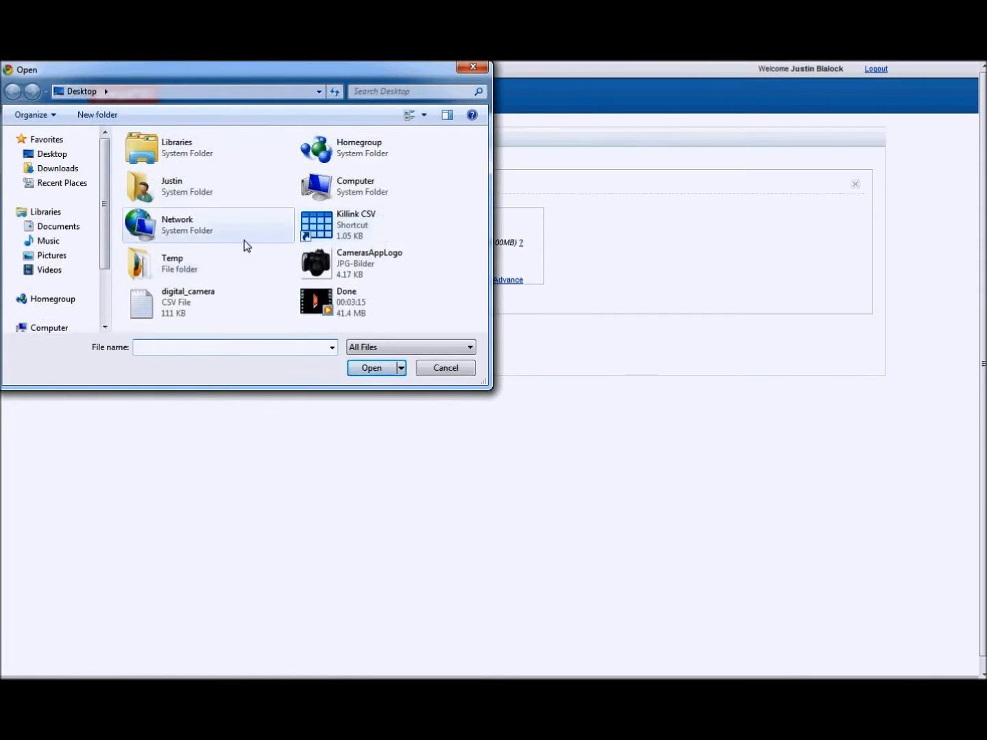
left_click(194, 305)
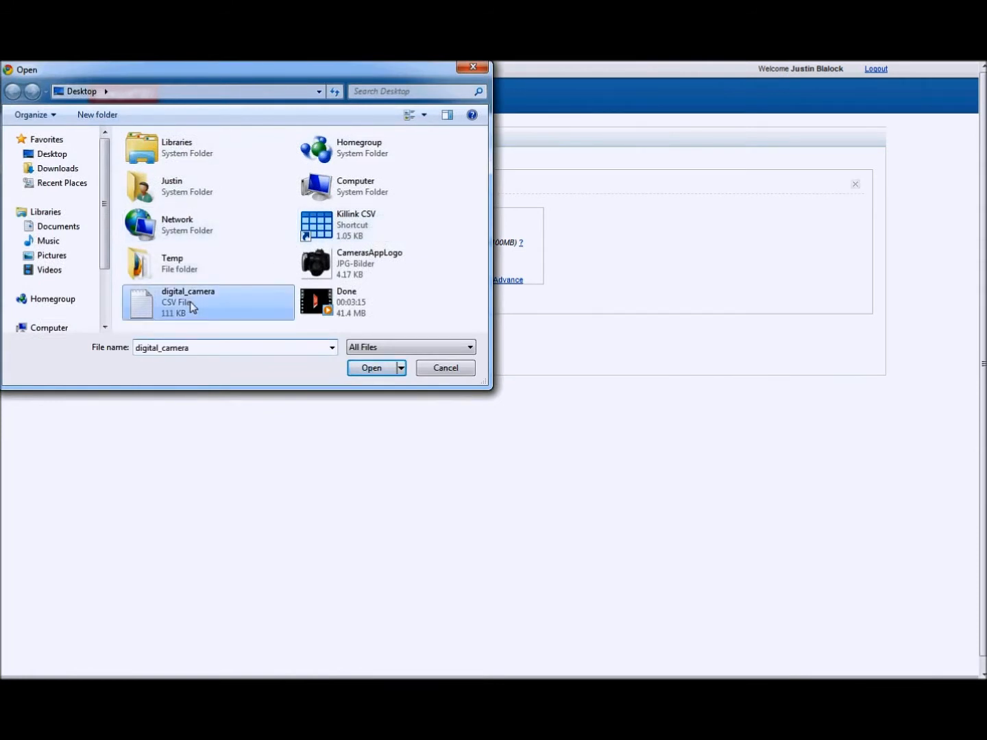
left_click(366, 370)
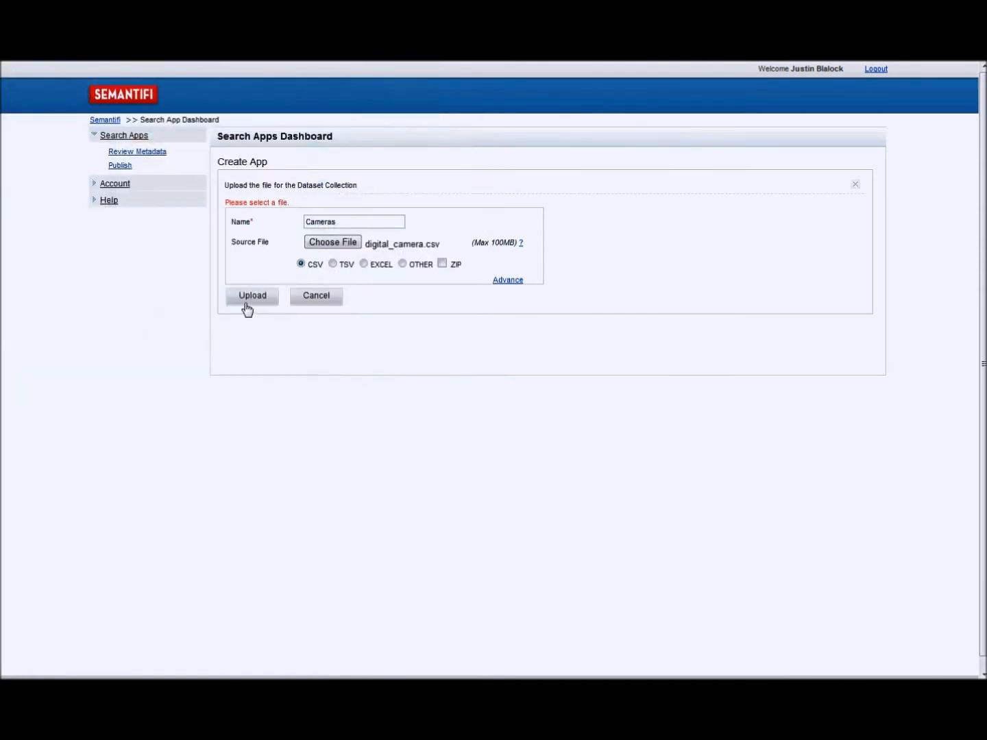
left_click(245, 305)
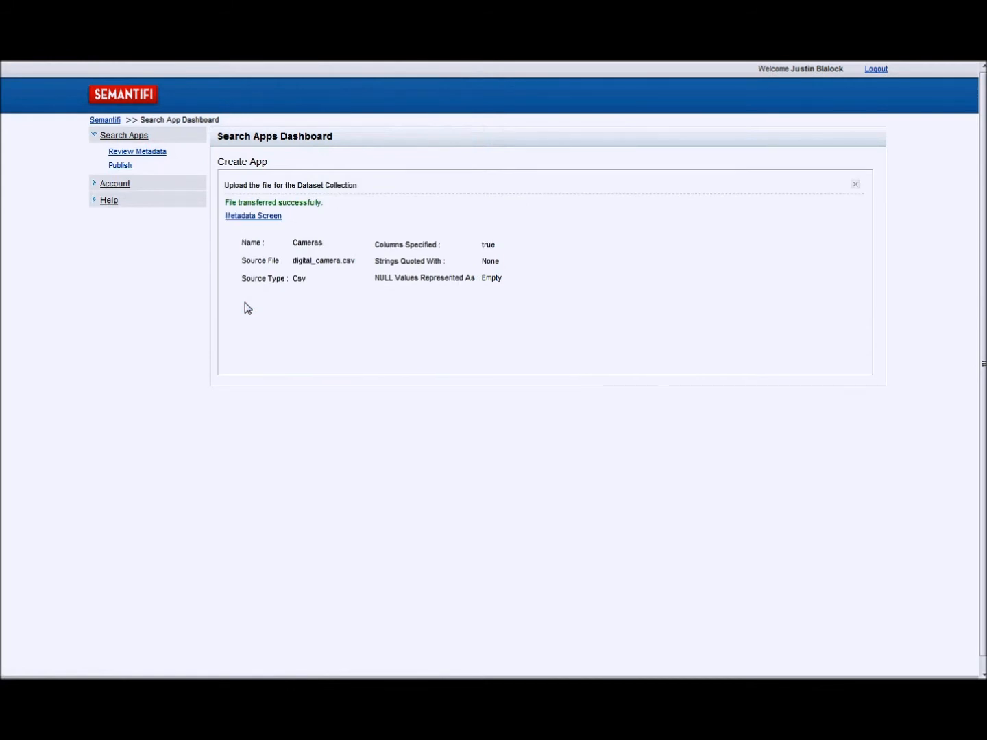
- Open the uploaded app's metadata and set the Semantifi type of the camera, brand and color fields to Lookup
left_click(250, 218)
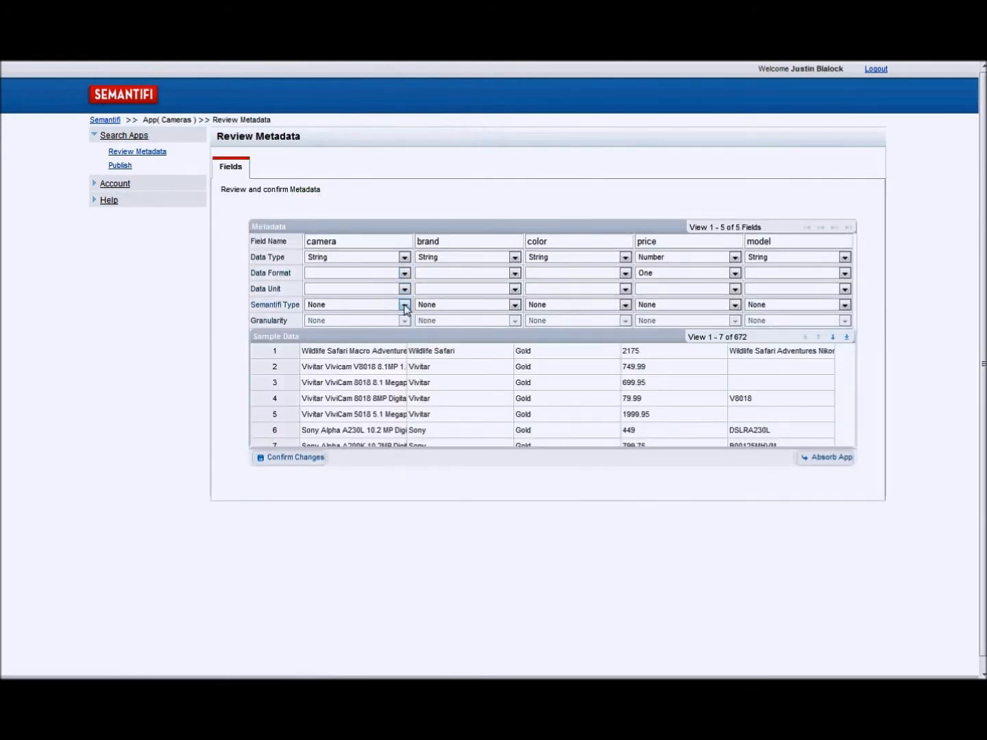
left_click(405, 304)
left_click(379, 336)
left_click(478, 305)
left_click(447, 336)
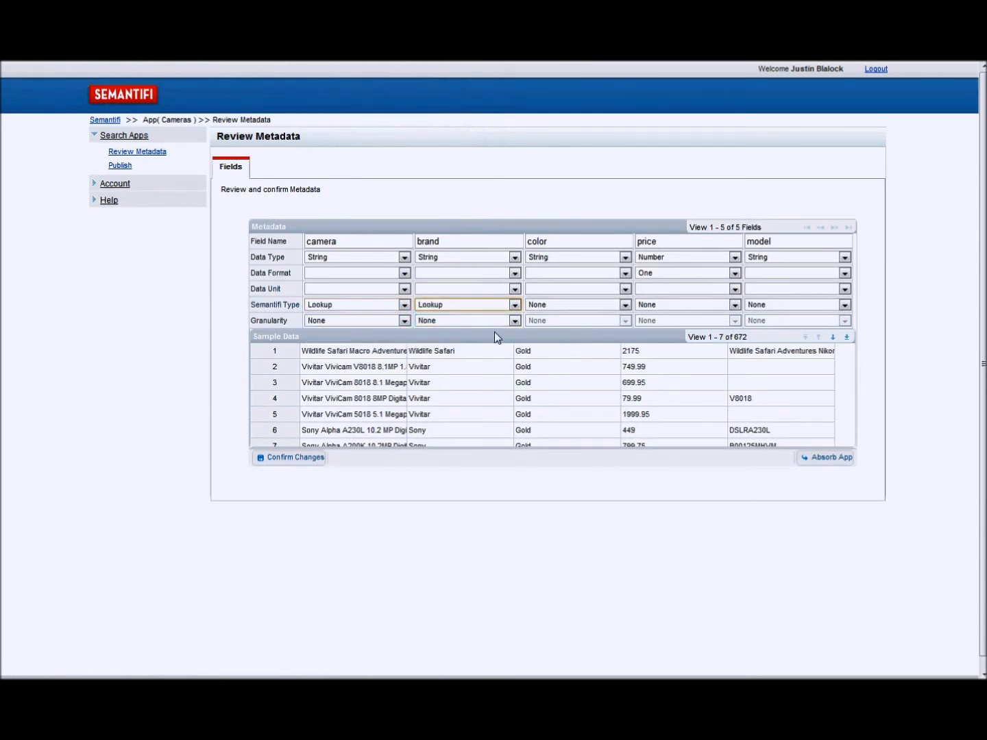
left_click(540, 307)
left_click(540, 336)
- Set the price field's Semantifi type to Measure and its data type to Currency
left_click(660, 308)
left_click(660, 326)
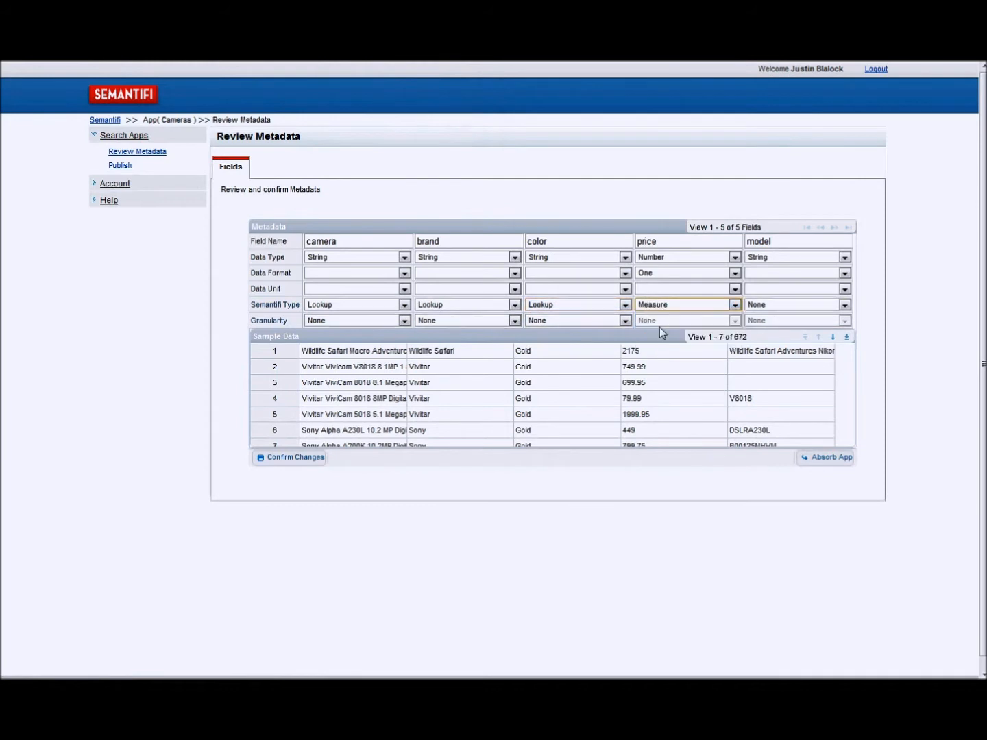
left_click(680, 260)
left_click(675, 293)
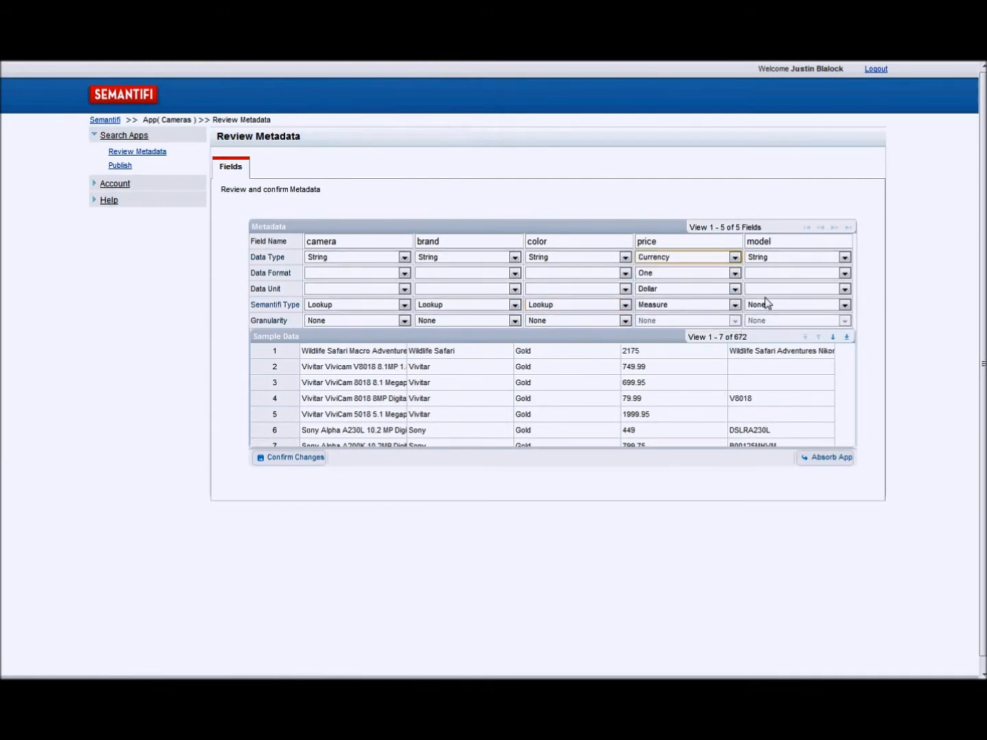
- Set the model field's Semantifi type to Lookup and save the metadata changes
left_click(784, 308)
left_click(779, 338)
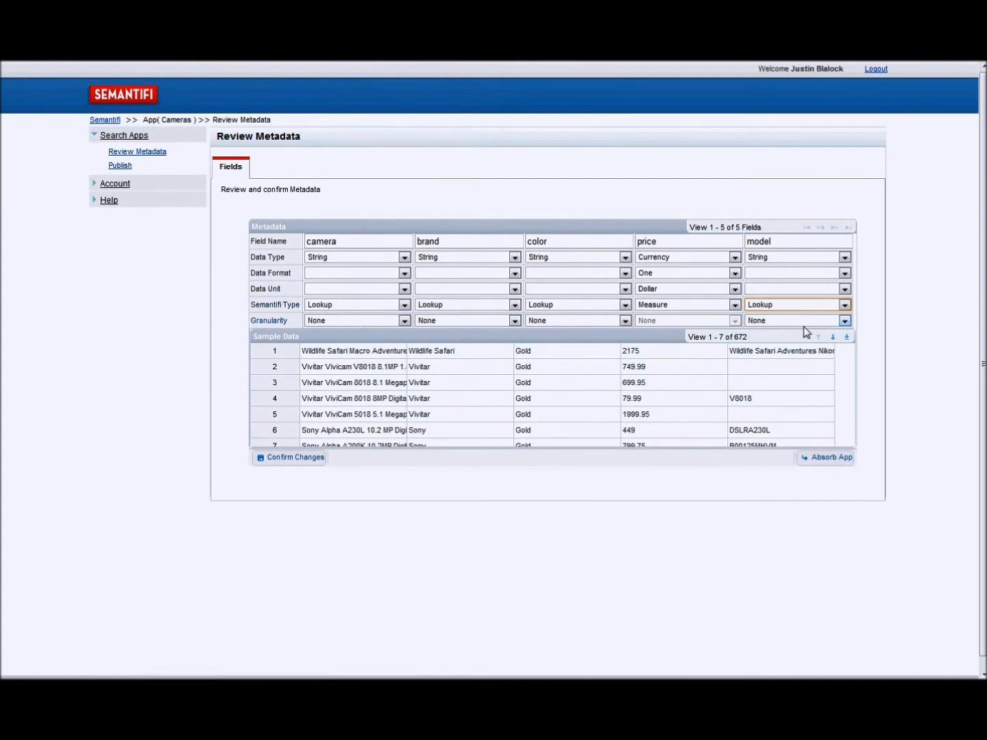
left_click(305, 458)
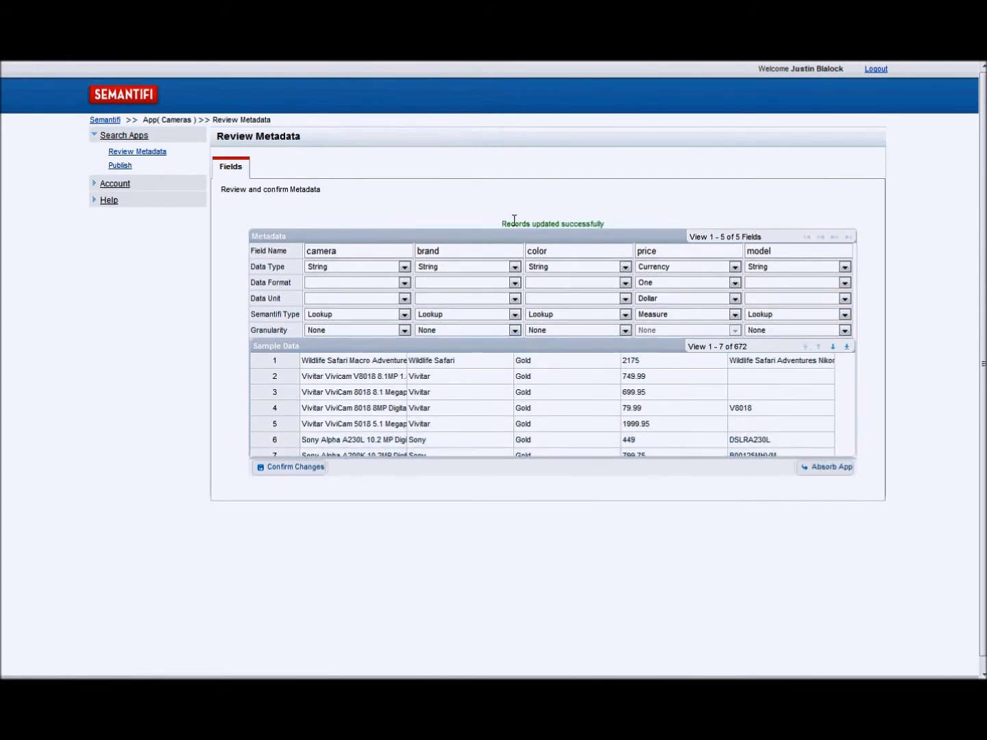
- Absorb the Cameras app's dataset and confirm the absorption
left_click(830, 468)
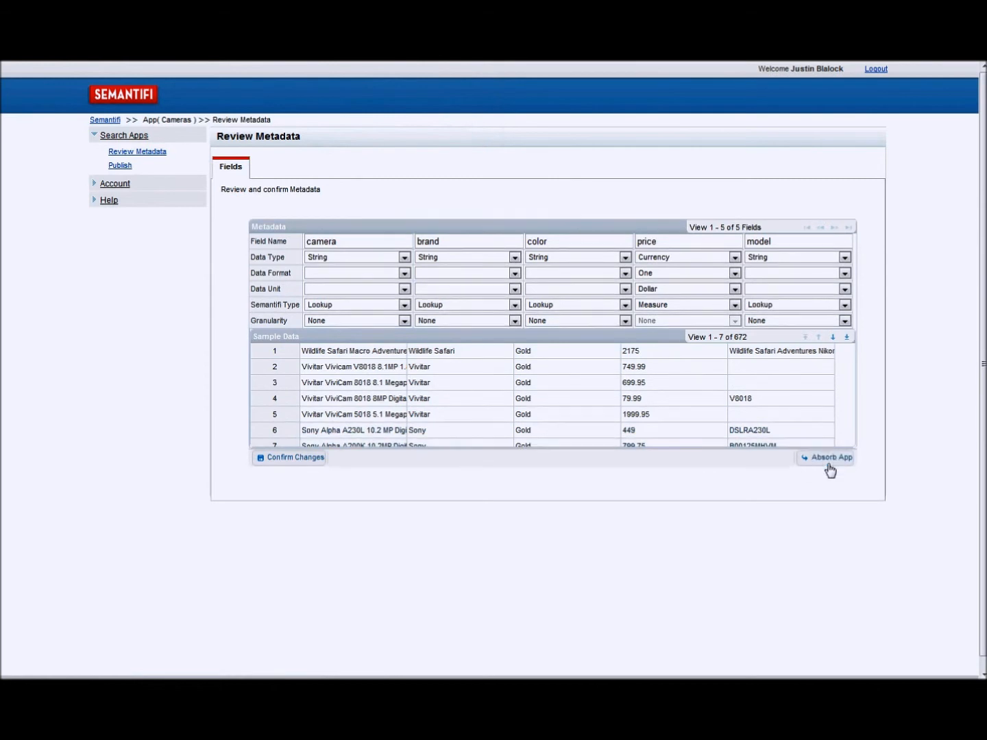
left_click(827, 461)
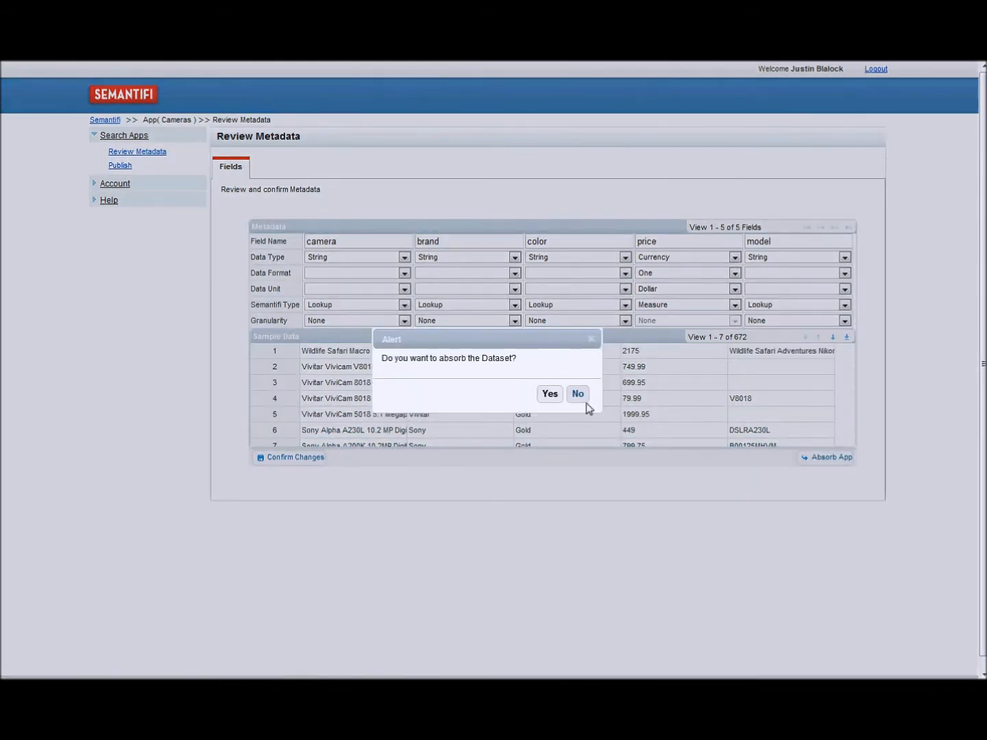
left_click(548, 399)
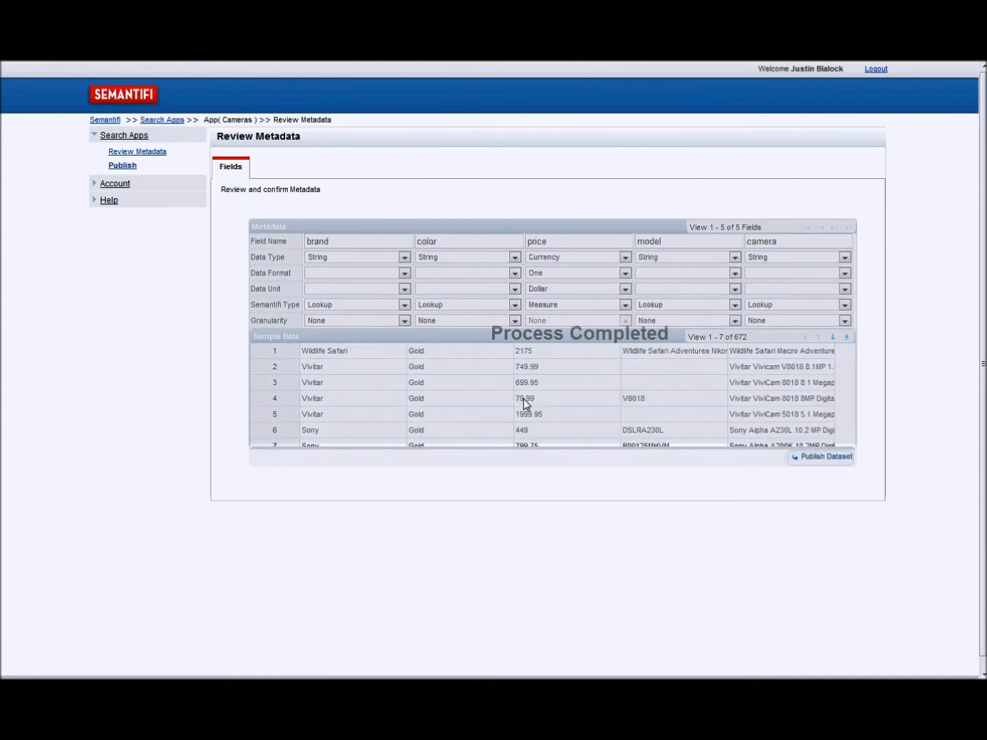
- Publish the Cameras app to the community, accepting the Terms of Service for Application Publication
left_click(828, 458)
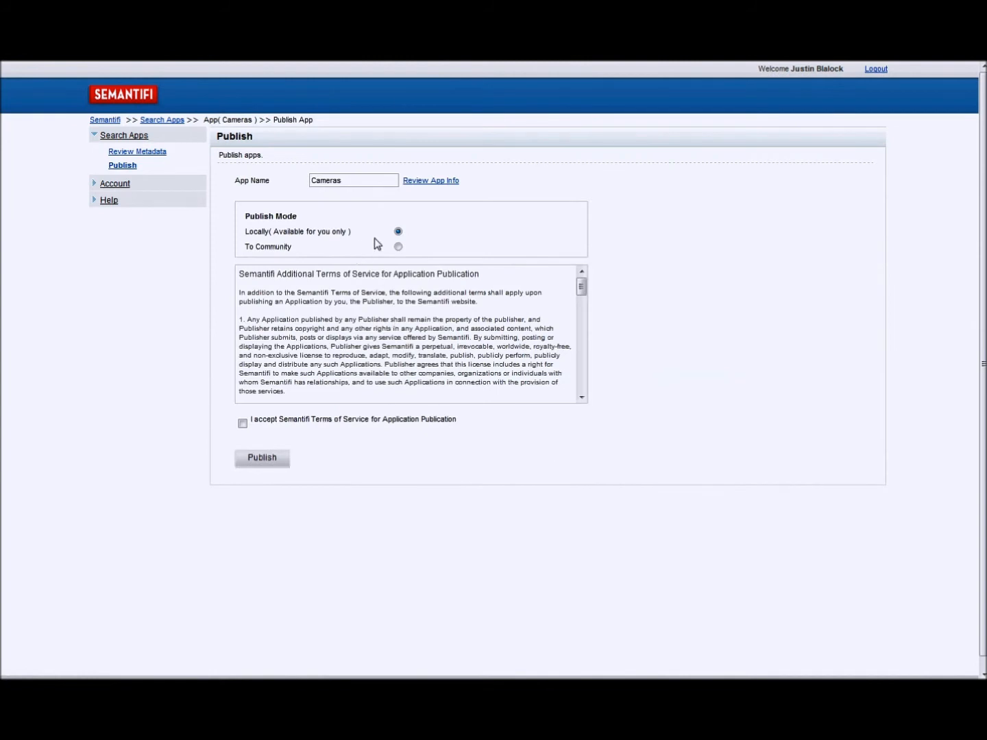
left_click(398, 247)
left_click(242, 425)
left_click(267, 464)
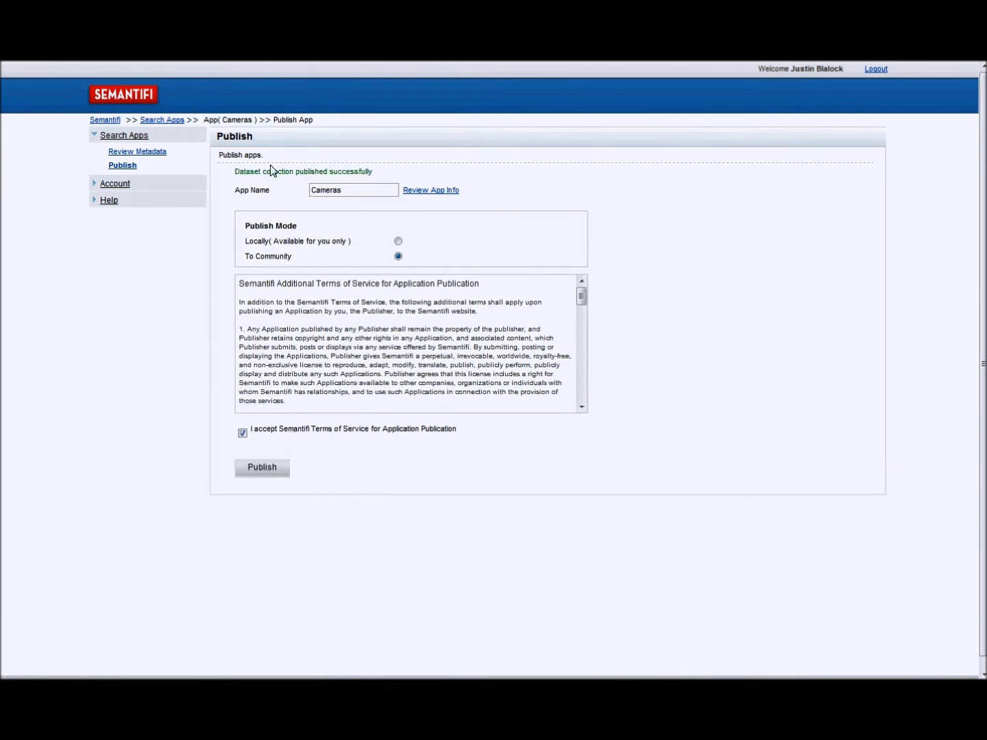
- Open the Cameras app's info for review and enter the description "Cameras Shopping App"
left_click(415, 193)
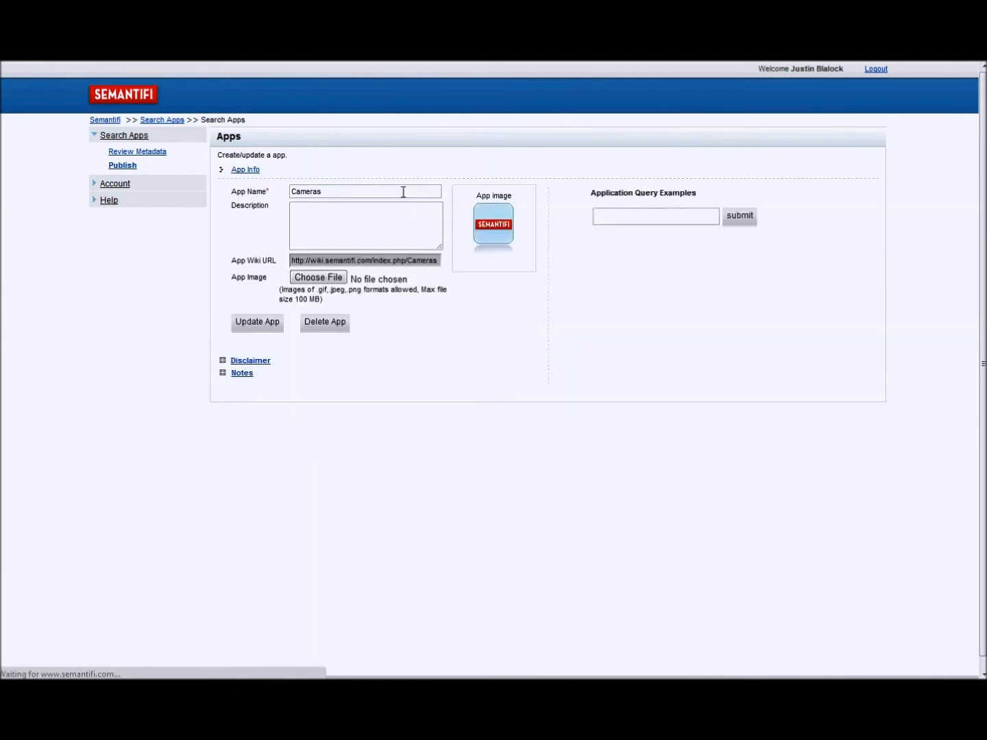
left_click(303, 213)
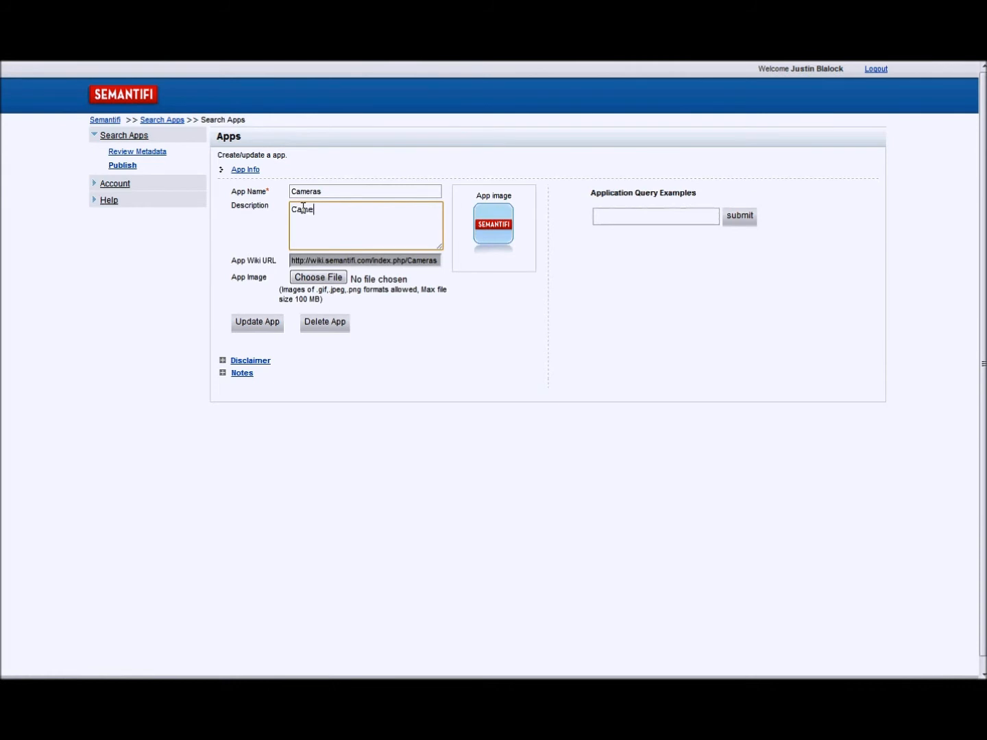
type("Cameras Shopping App")
- Choose CamerasAppLogo.jpg from the Desktop as the app image
left_click(320, 278)
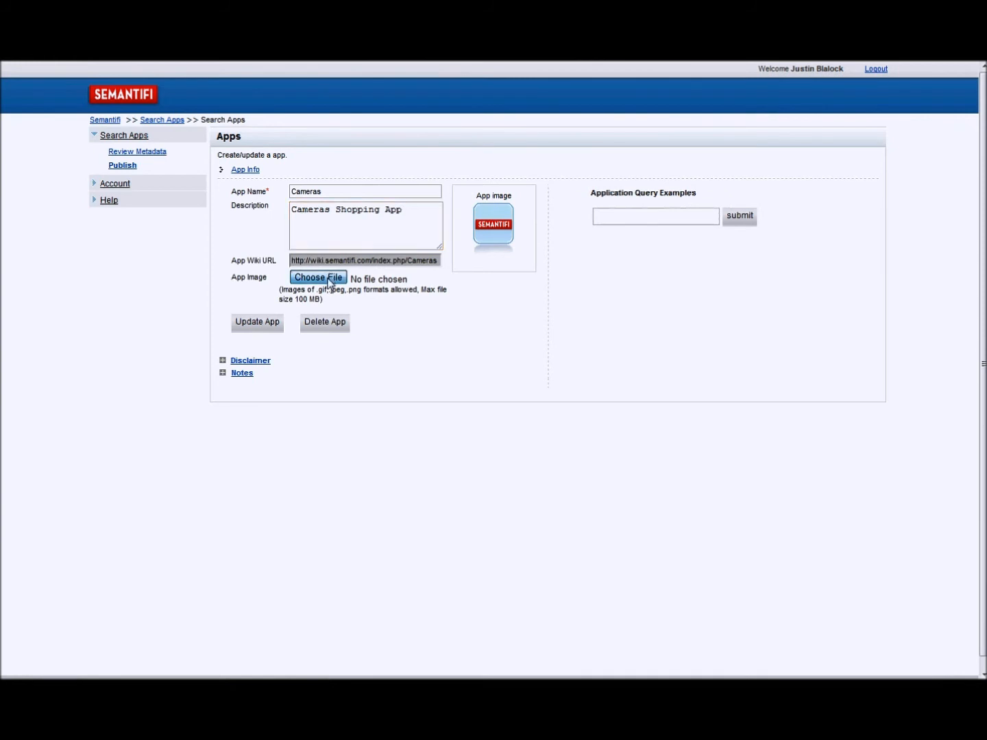
scroll(315, 199, "down", 2)
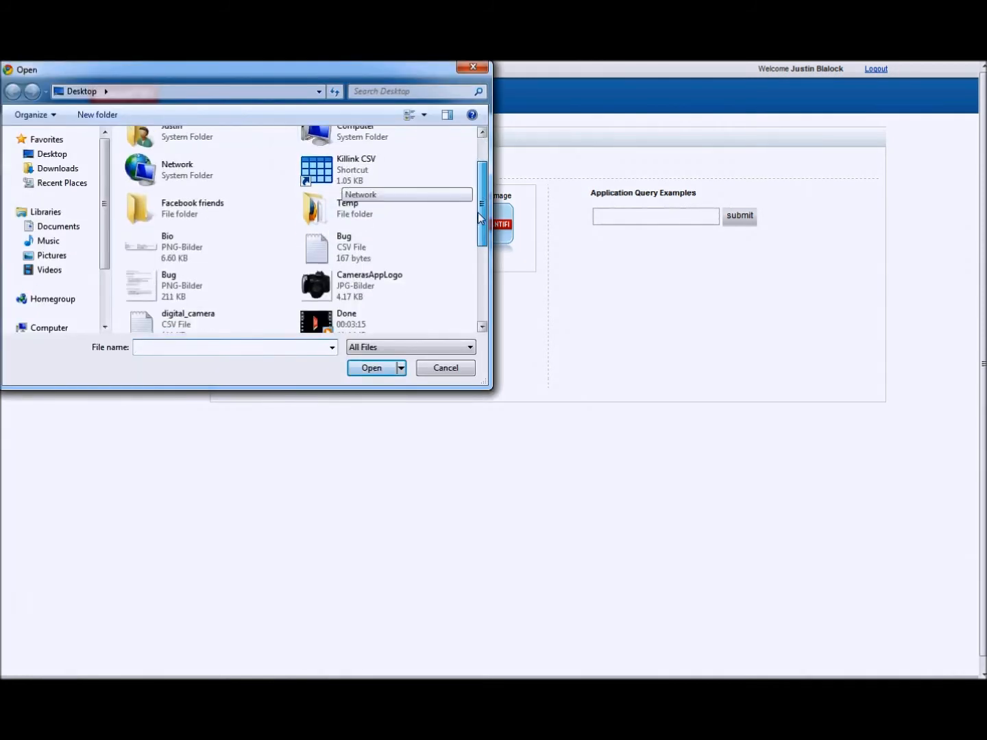
left_click(340, 273)
left_click(374, 370)
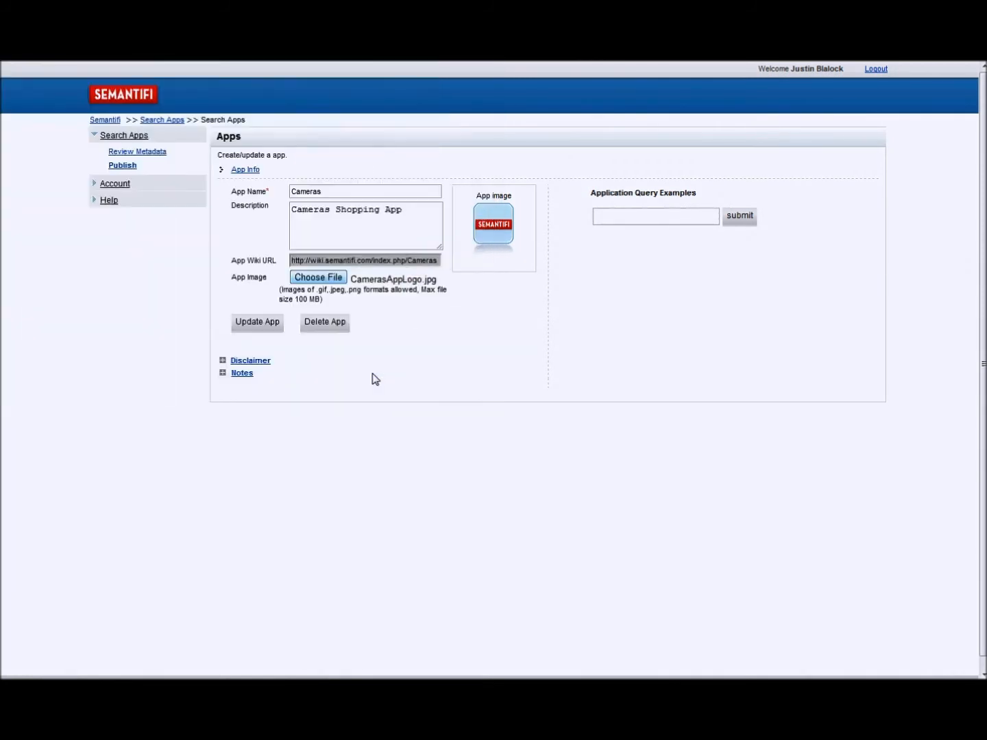
- Add the application query example "Black Sony Cameras under $400" and update the app
left_click(653, 217)
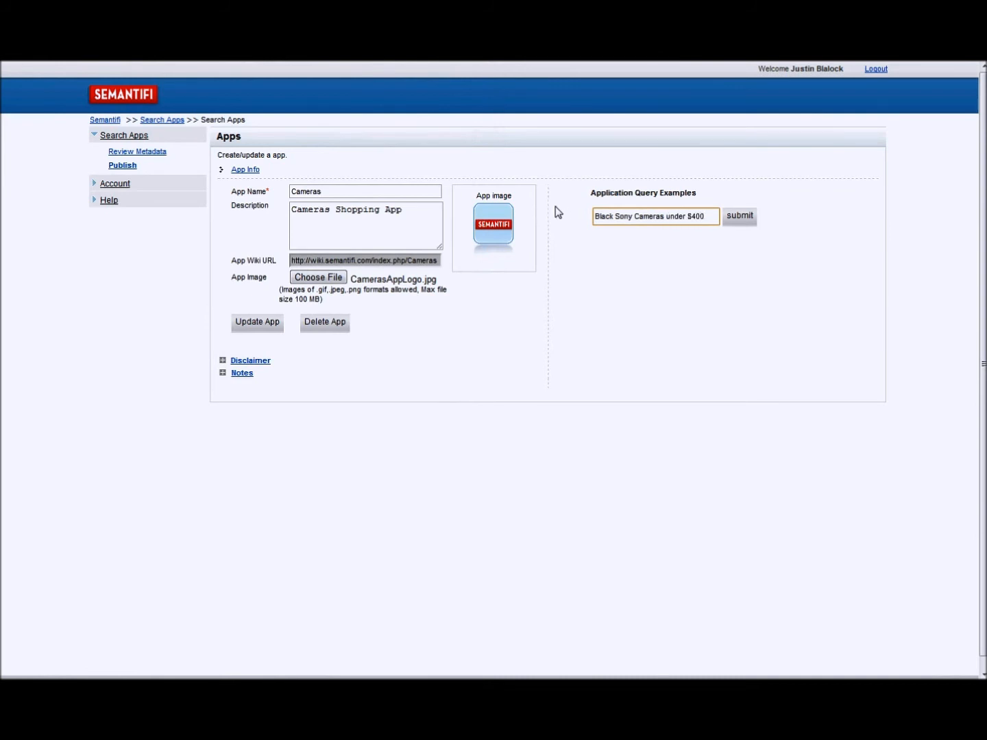
left_click(740, 225)
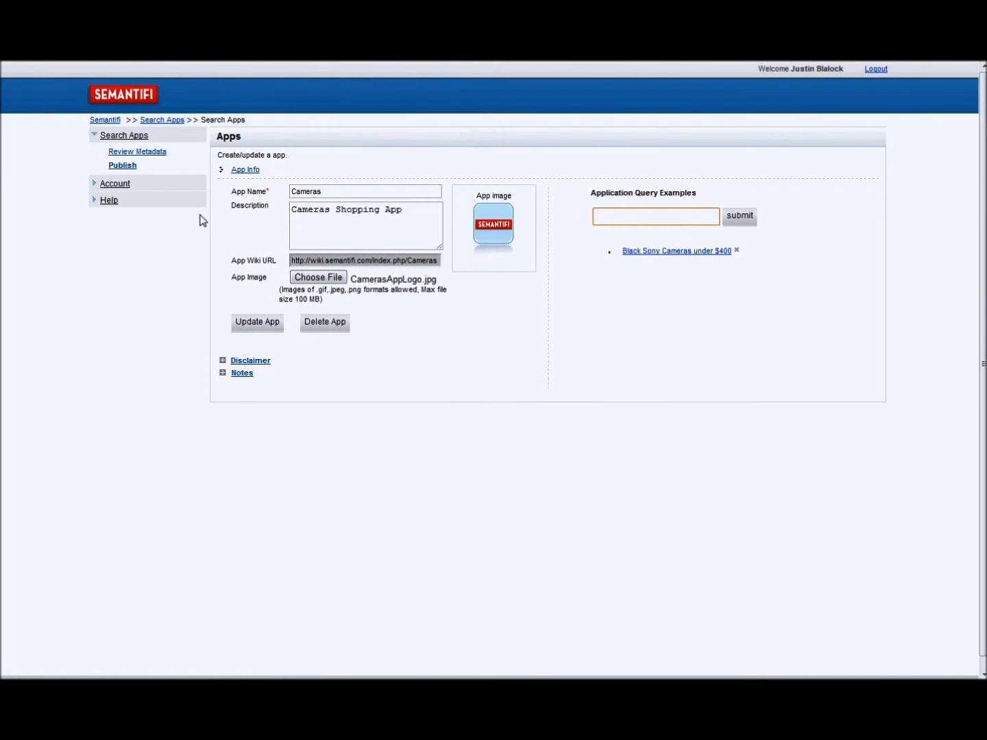
left_click(257, 324)
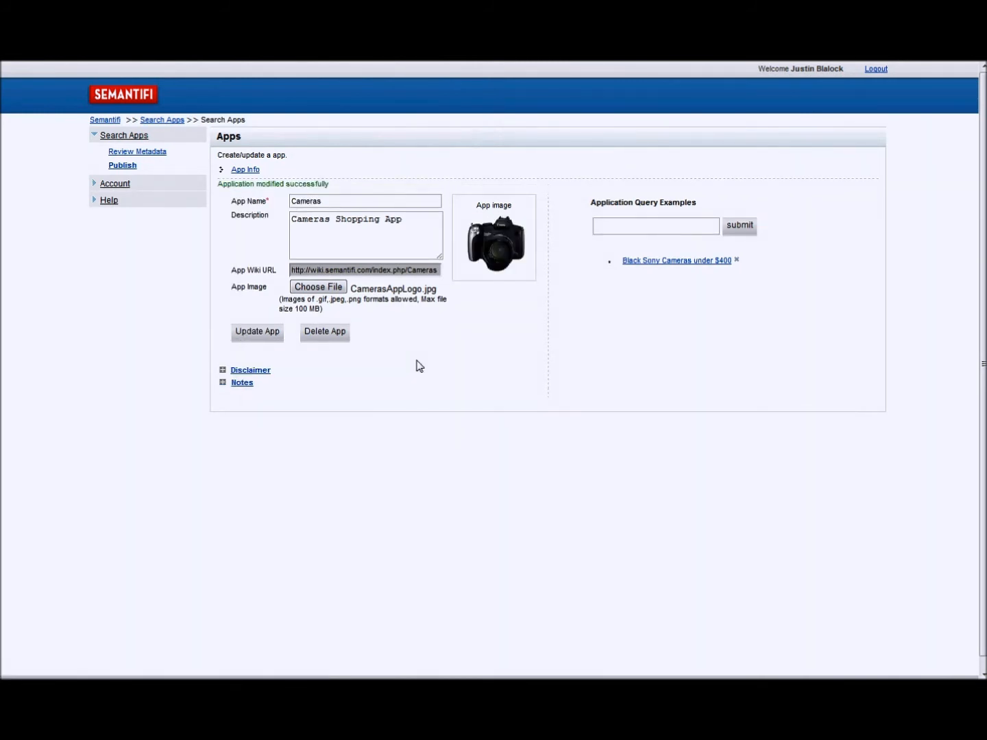
- Go to the Semantifi home page and search all published apps for "Cameras priced under $400"
left_click(129, 99)
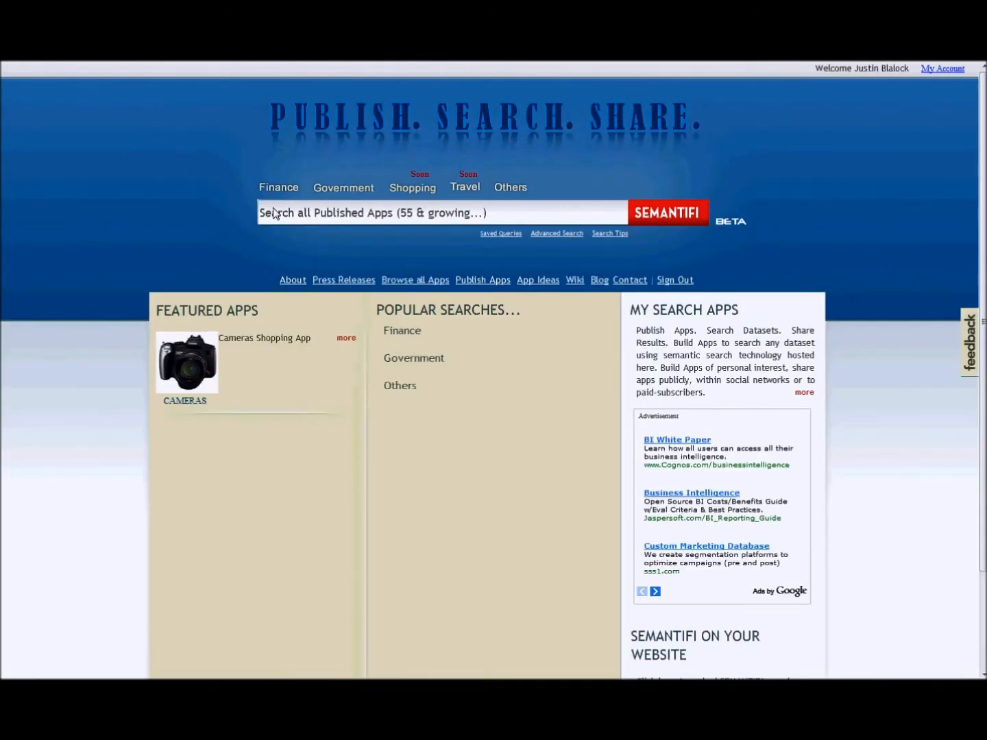
left_click(348, 214)
type("C")
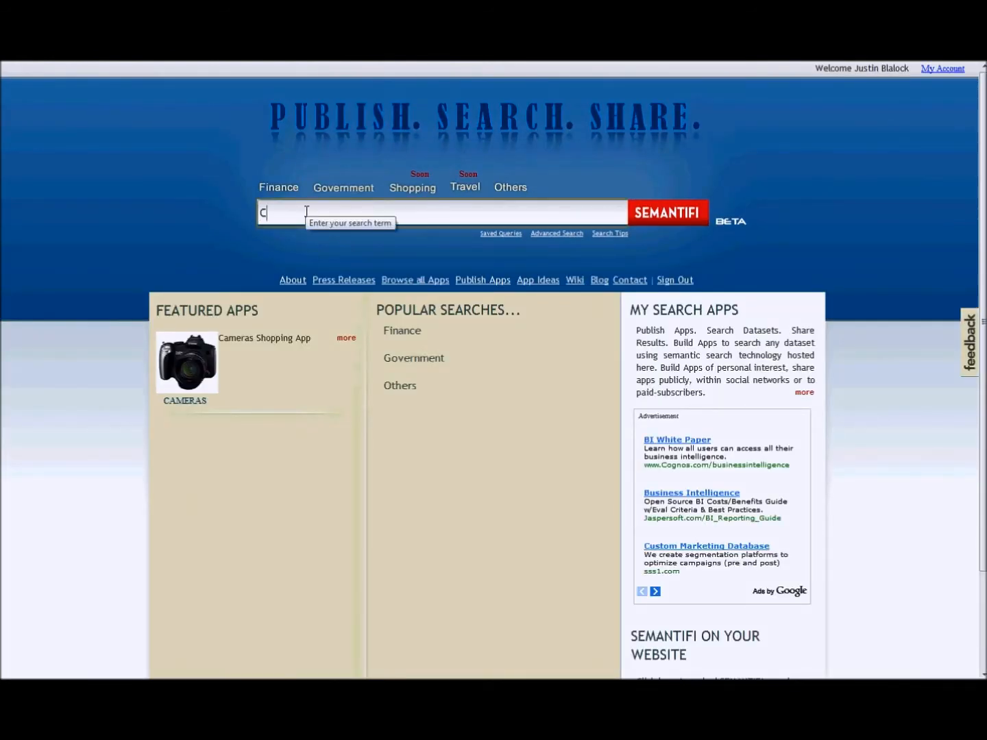
type("amera")
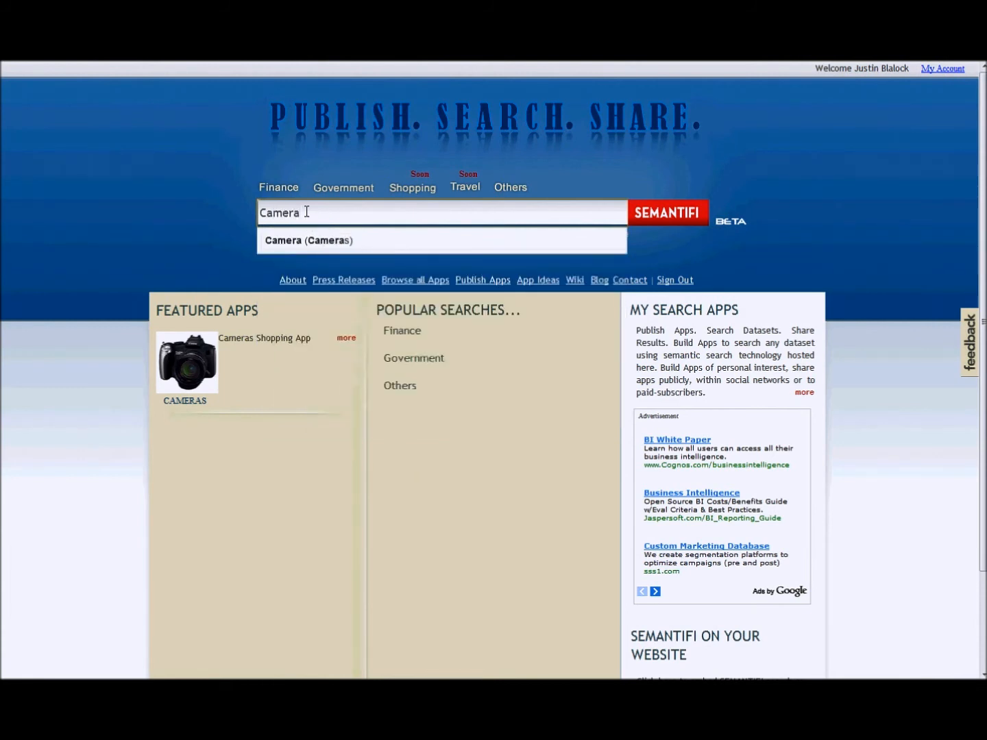
type("s ")
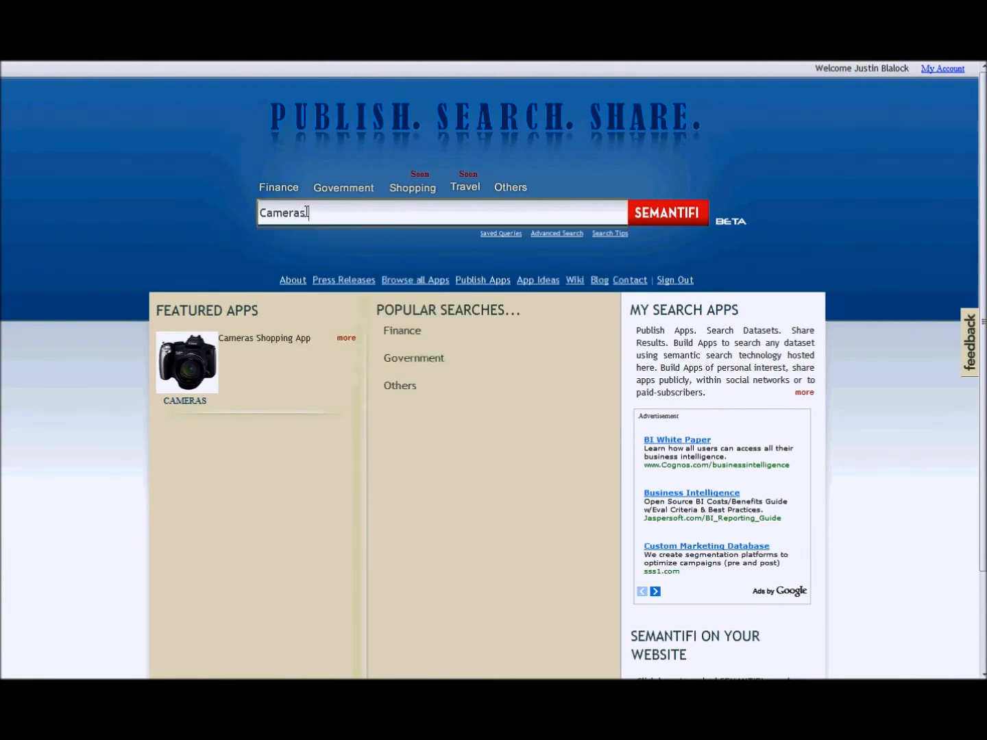
type("Priced")
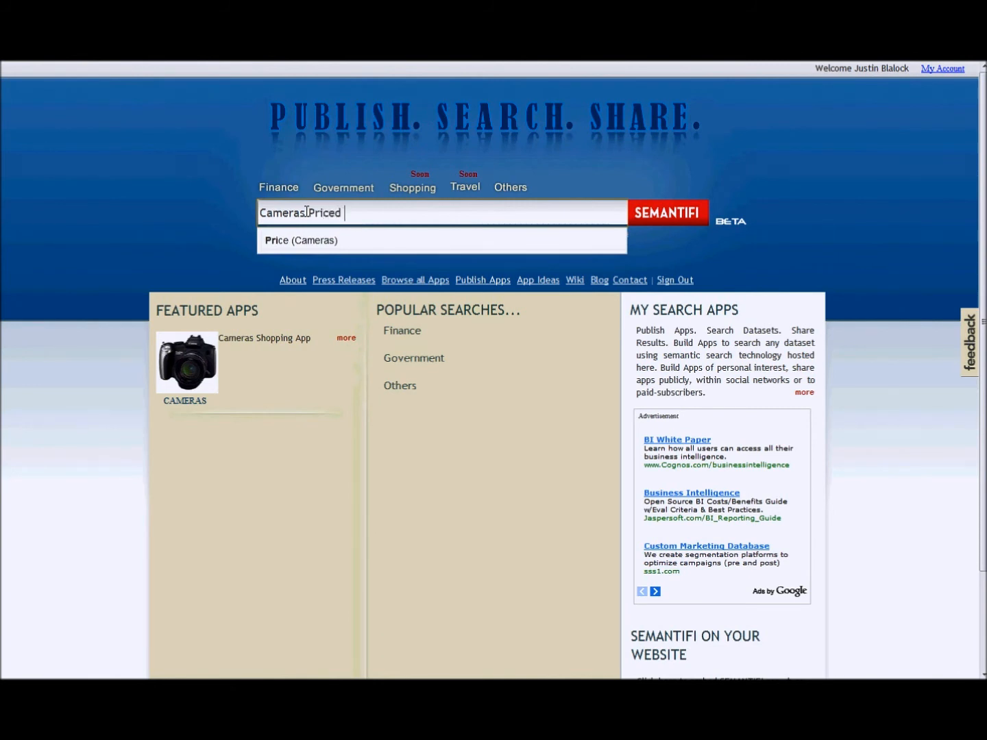
type(" under ")
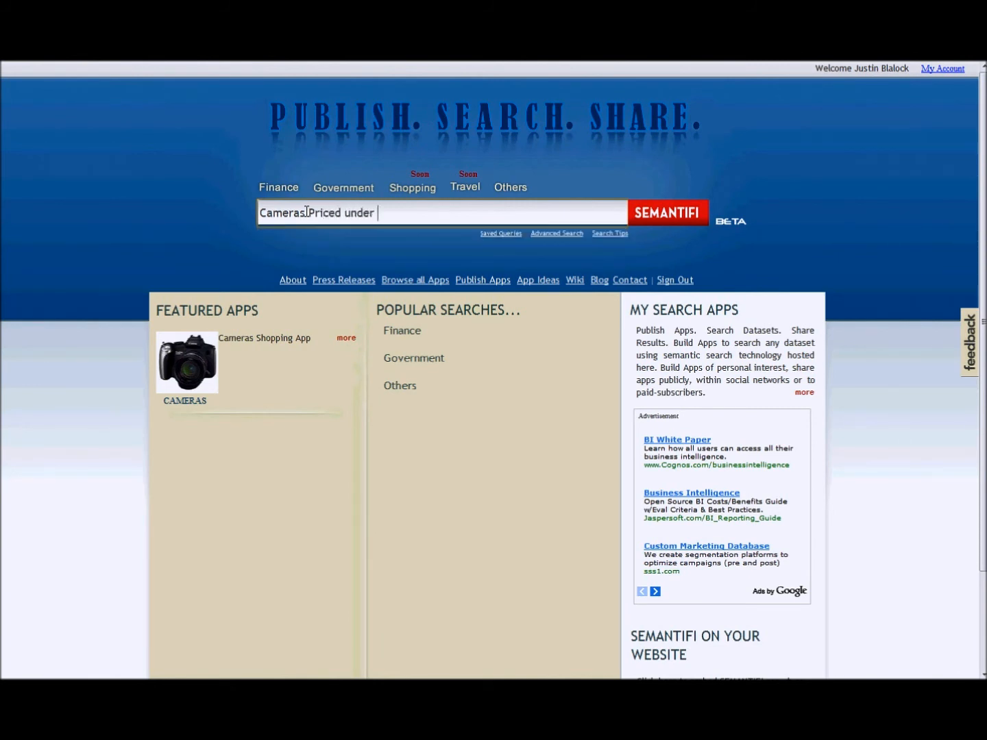
type("$400")
left_click(670, 217)
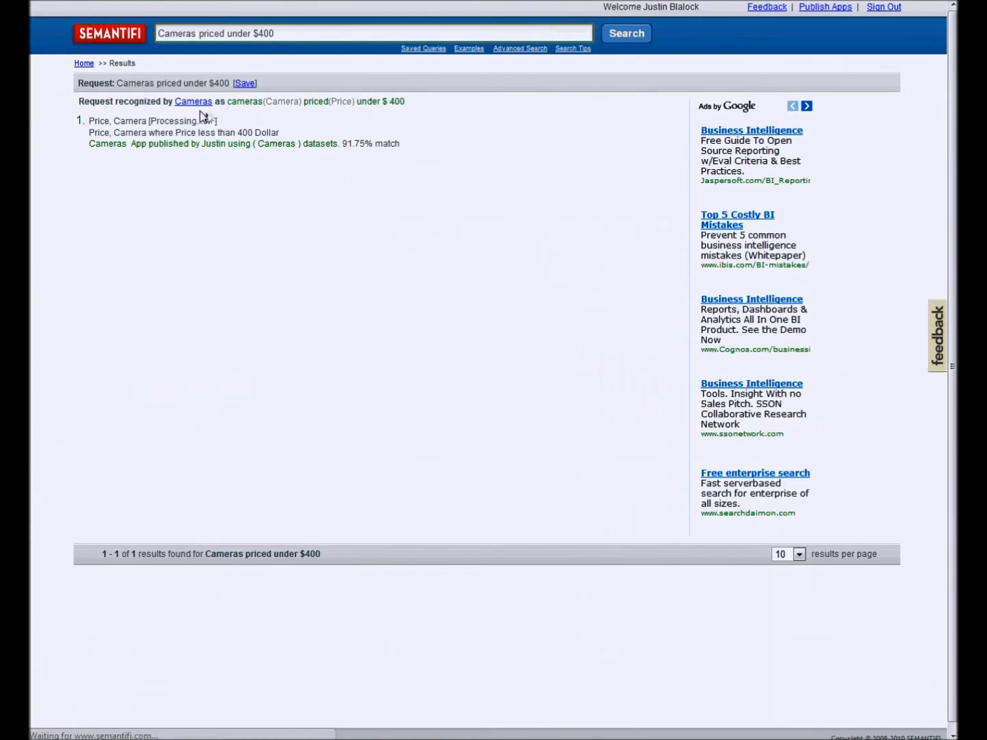
- Open the report for the "Price, Camera" result and view it as a bar chart and as a table
left_click(127, 122)
left_click(176, 116)
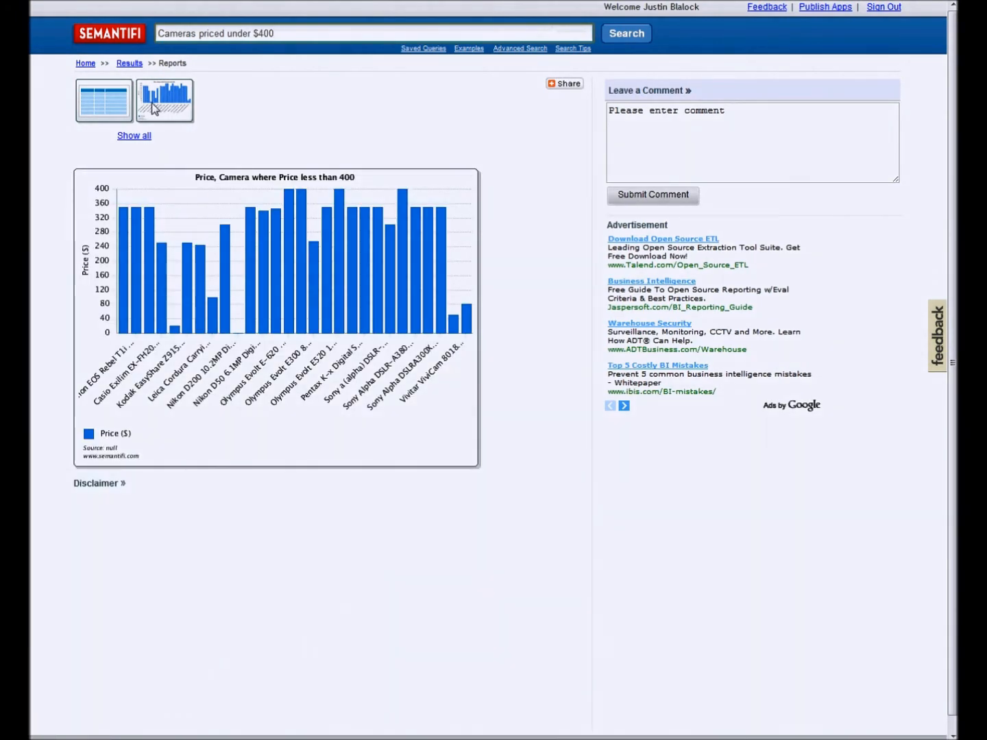
left_click(125, 107)
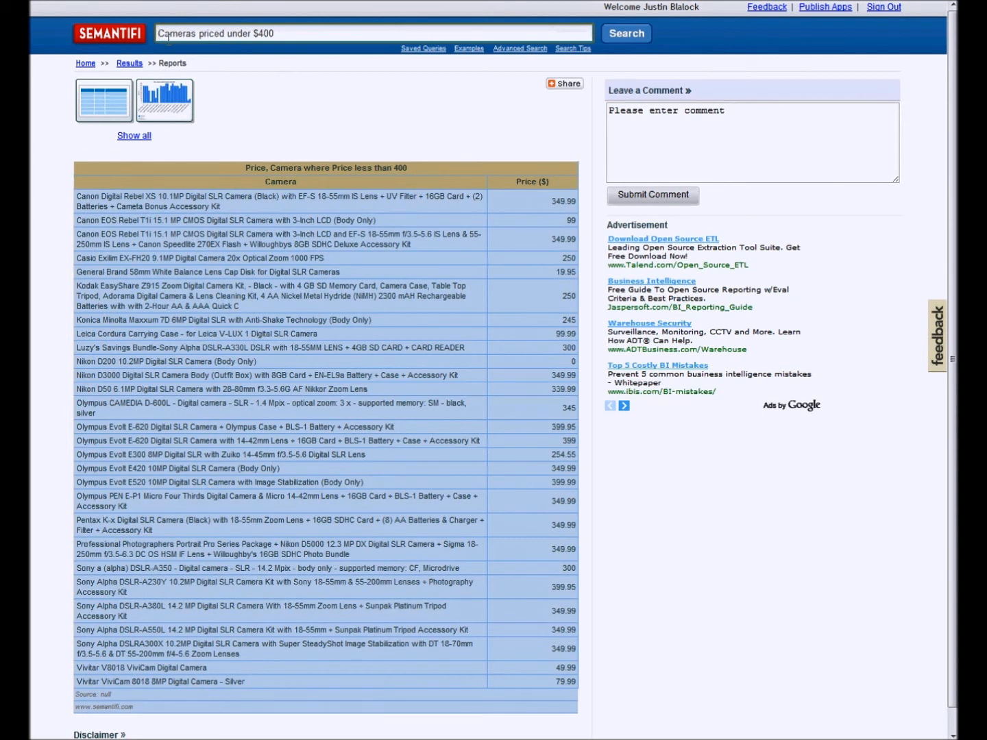
- Refine the search to "Black Cameras priced under $400" and view the result's report as a bar chart
type("Black")
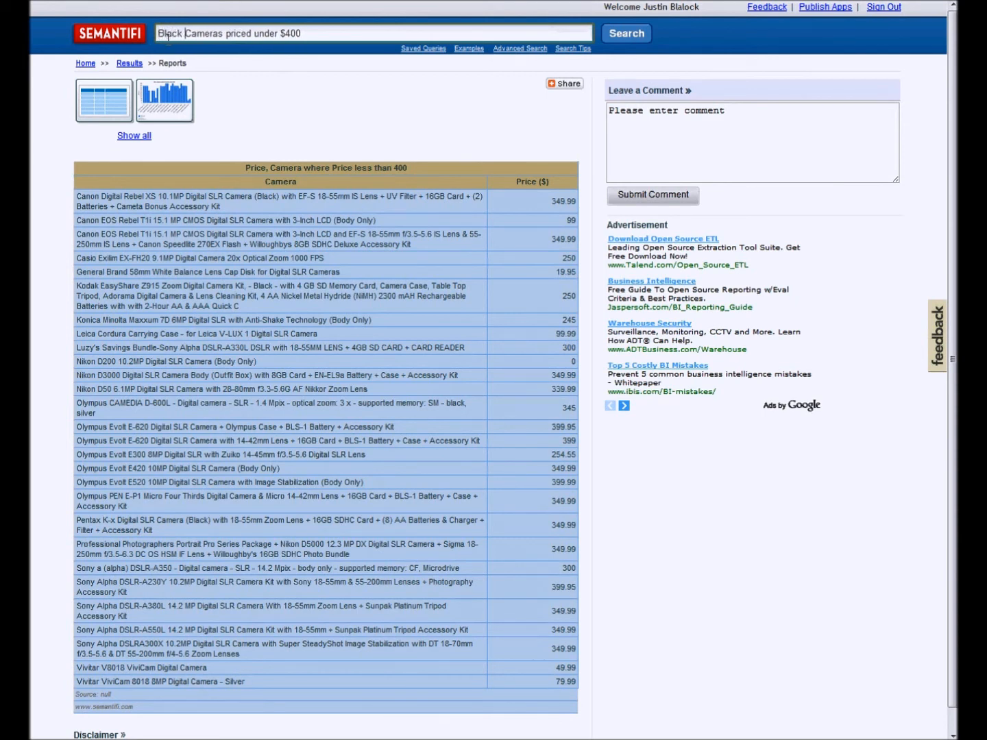
key("Return")
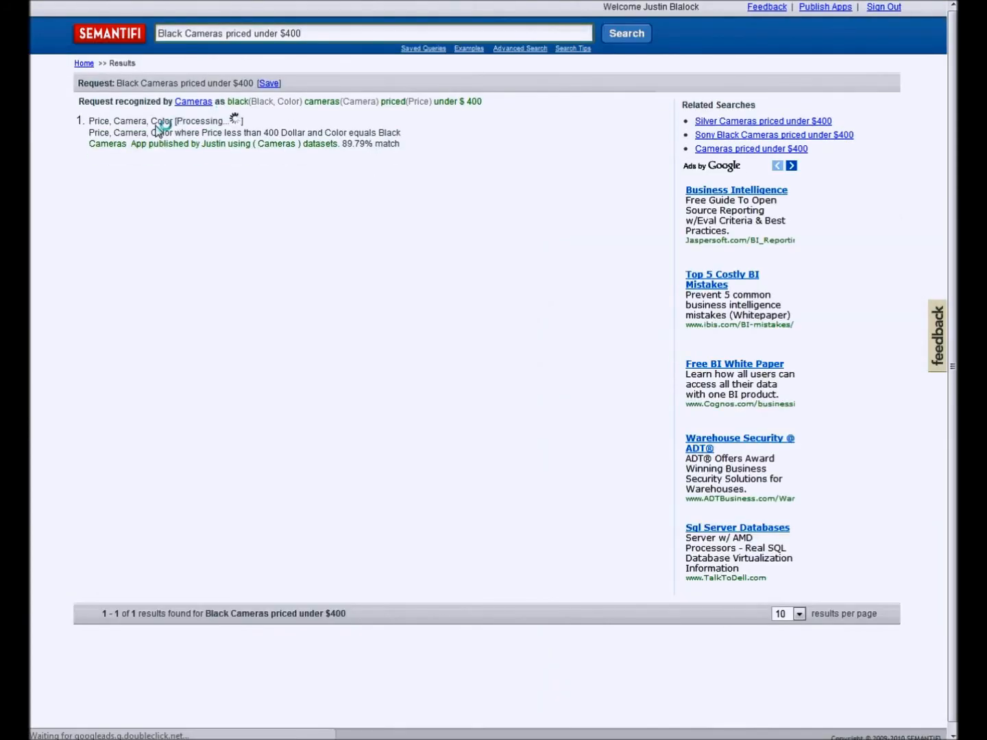
left_click(109, 122)
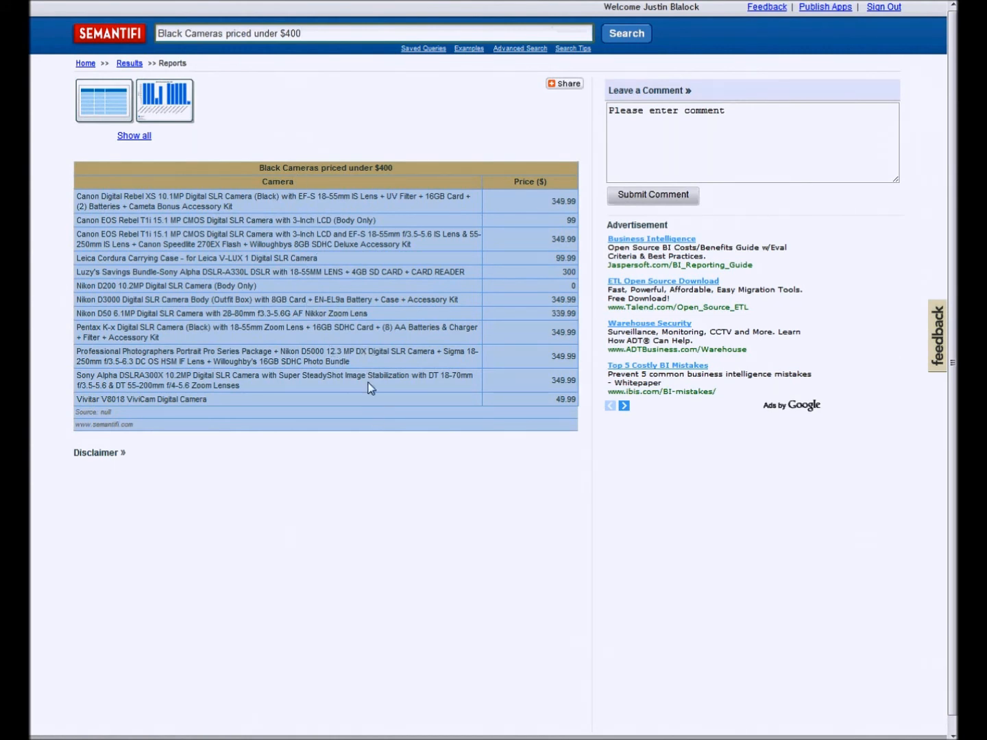
left_click(175, 116)
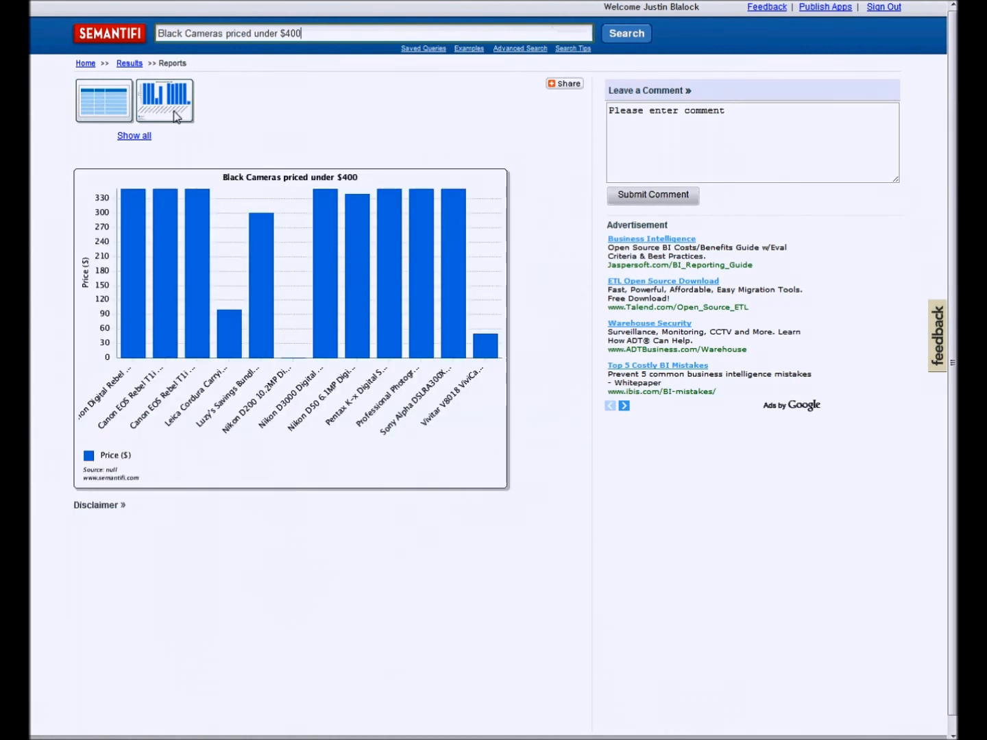
- Refine the search to "Sony Black Cameras priced under $400" and open the result's report
left_click(160, 33)
type("Sony")
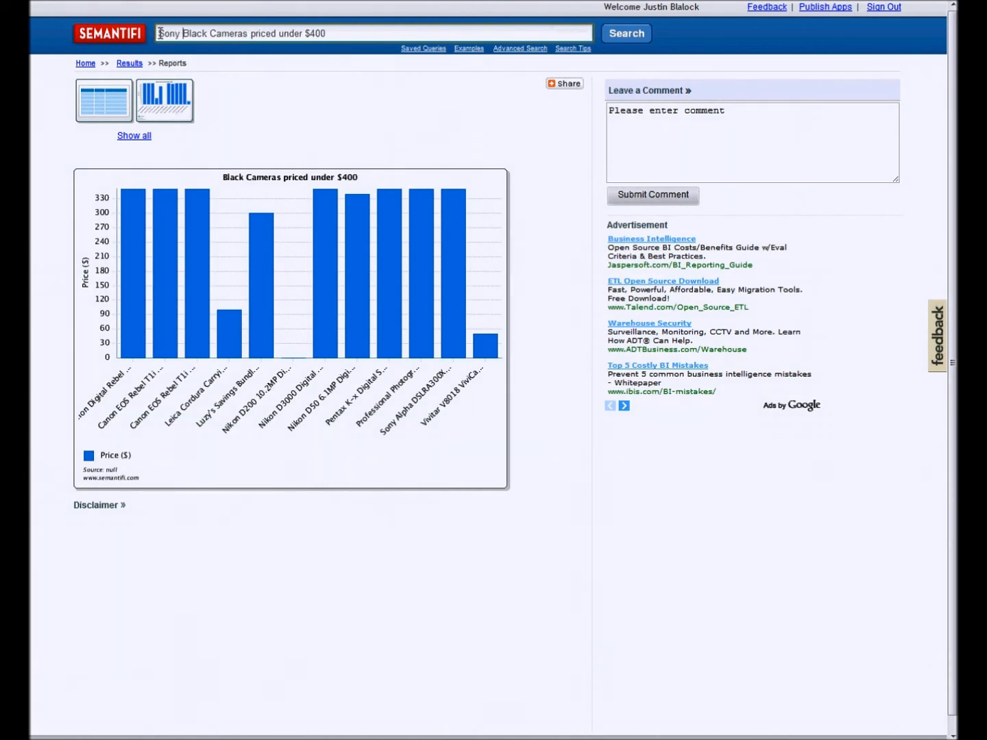
key("Return")
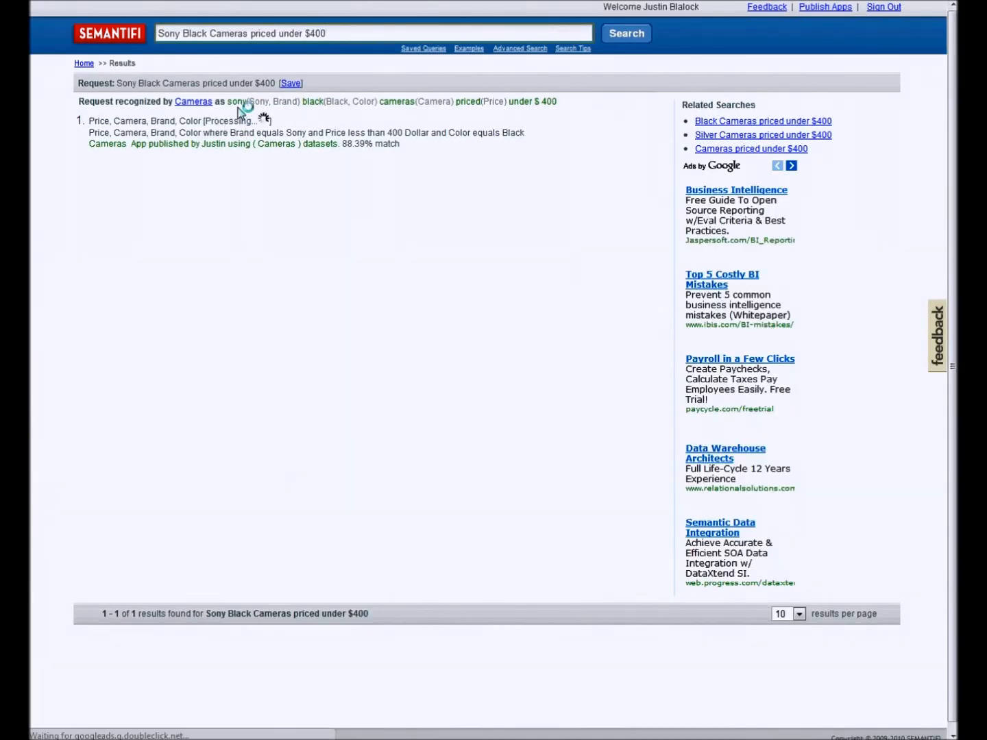
left_click(135, 121)
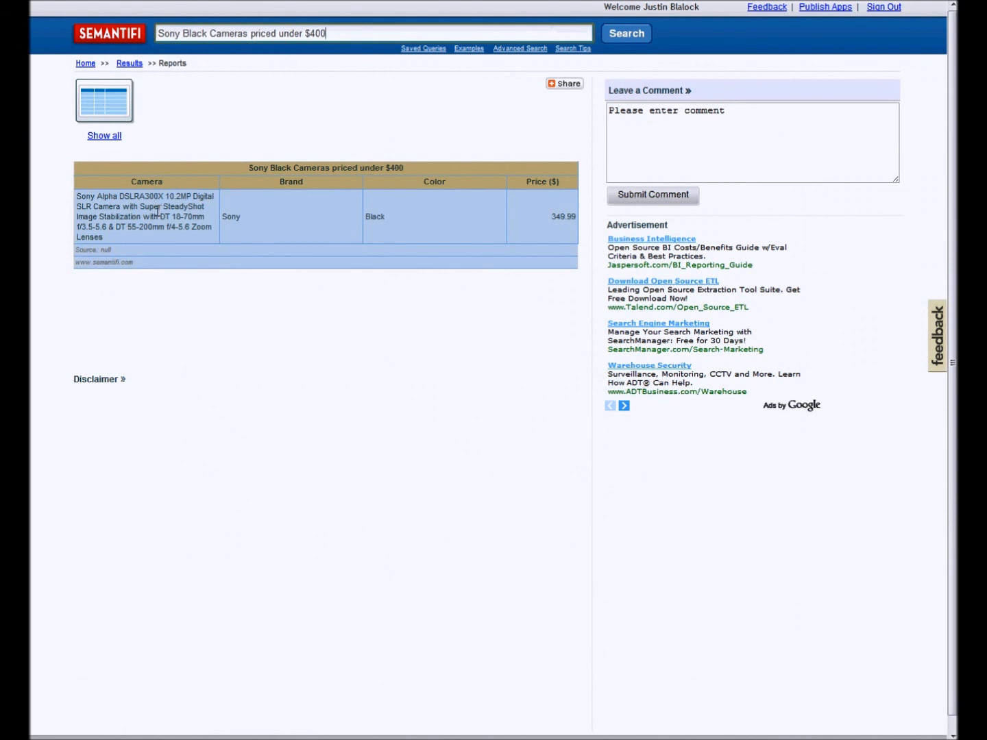
- Open the featured Cameras app from the home page and expand its Brand and Color business terms
left_click(116, 41)
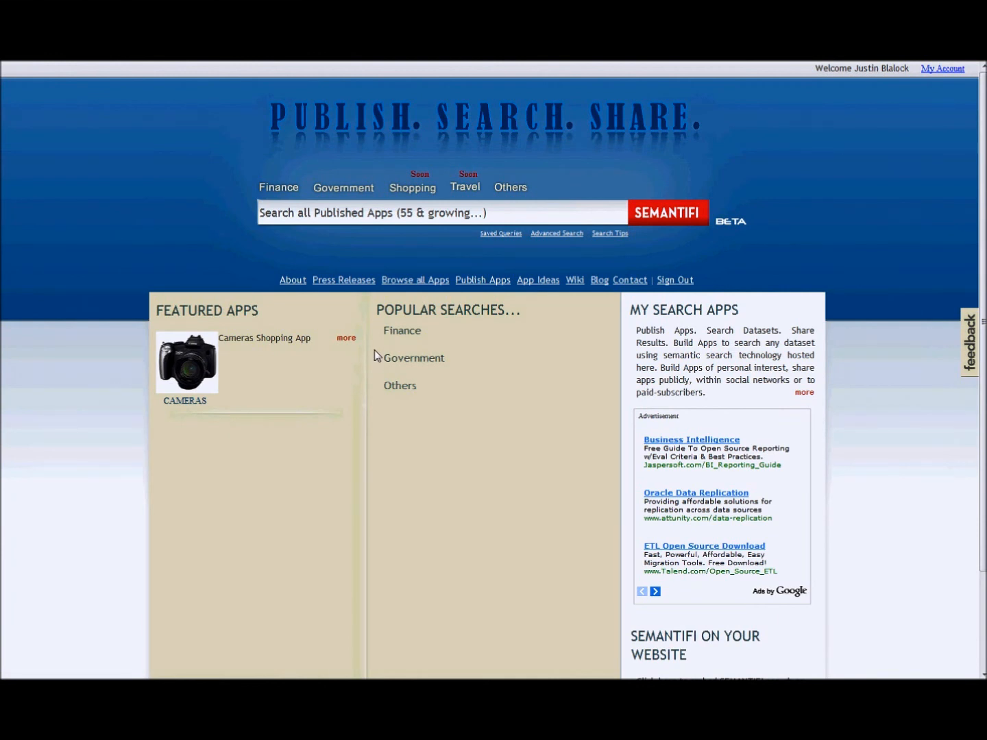
left_click(207, 365)
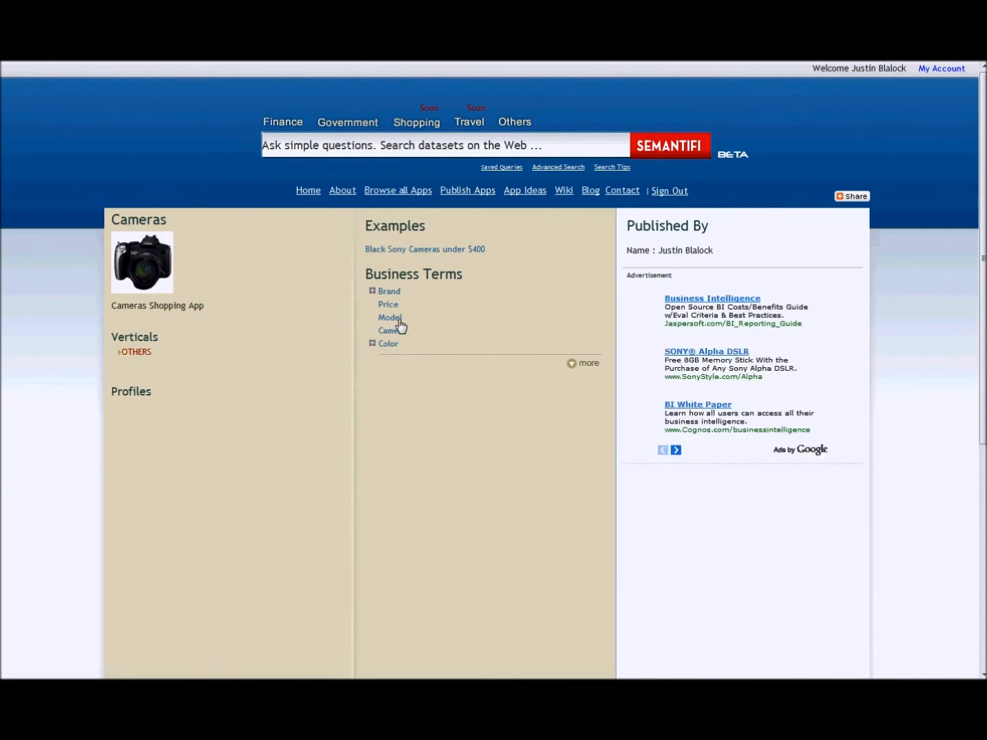
left_click(371, 292)
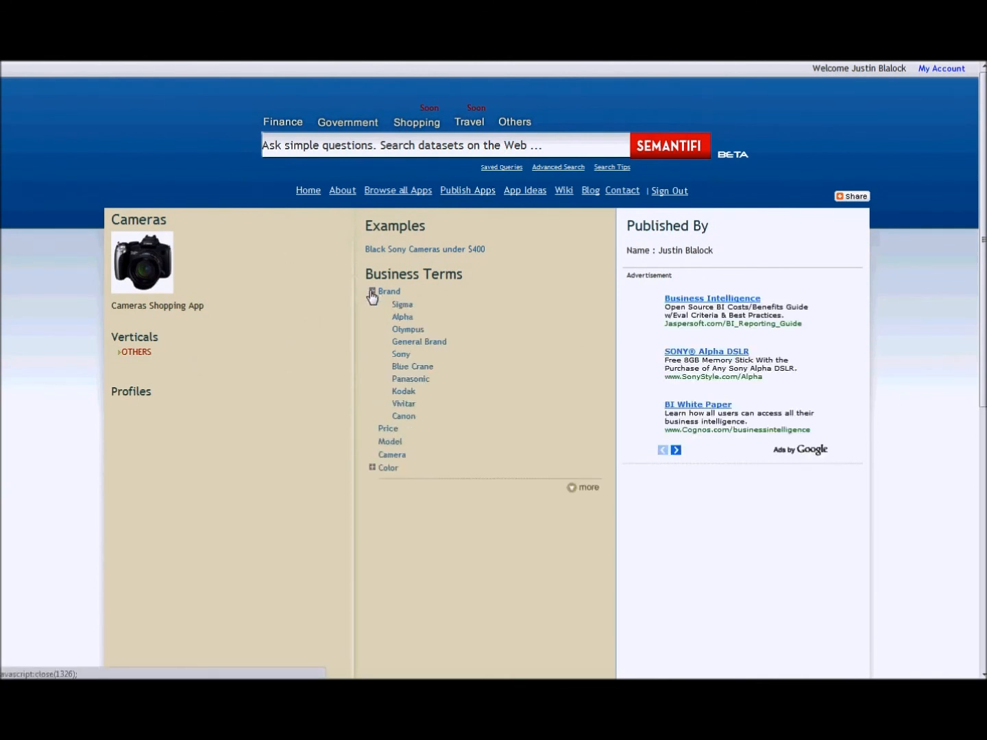
left_click(371, 468)
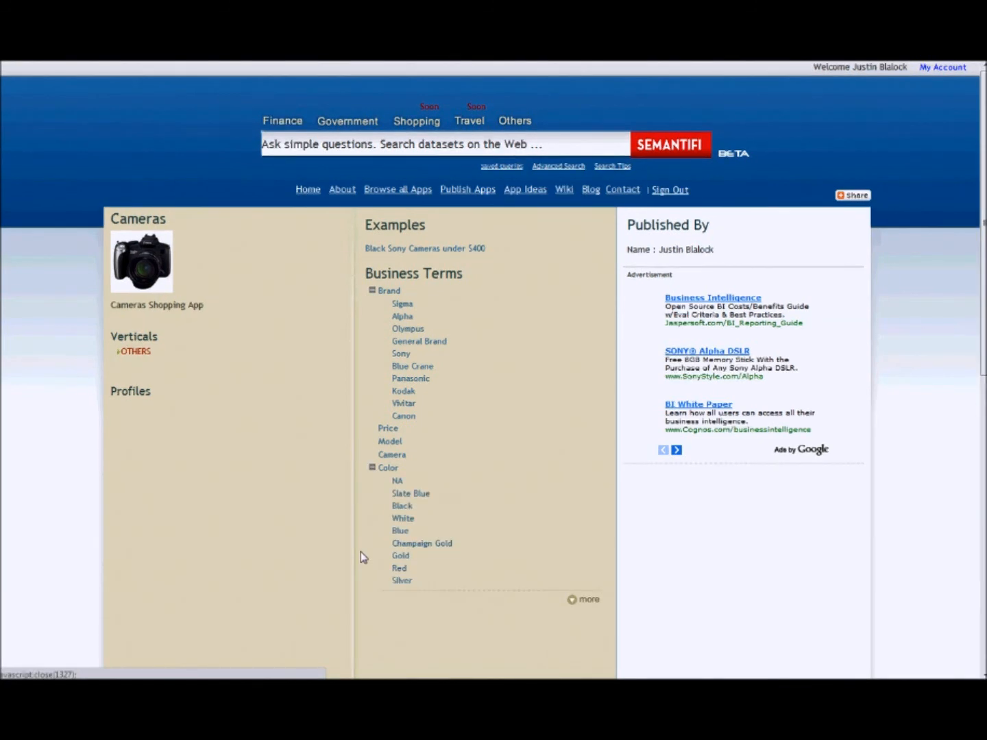